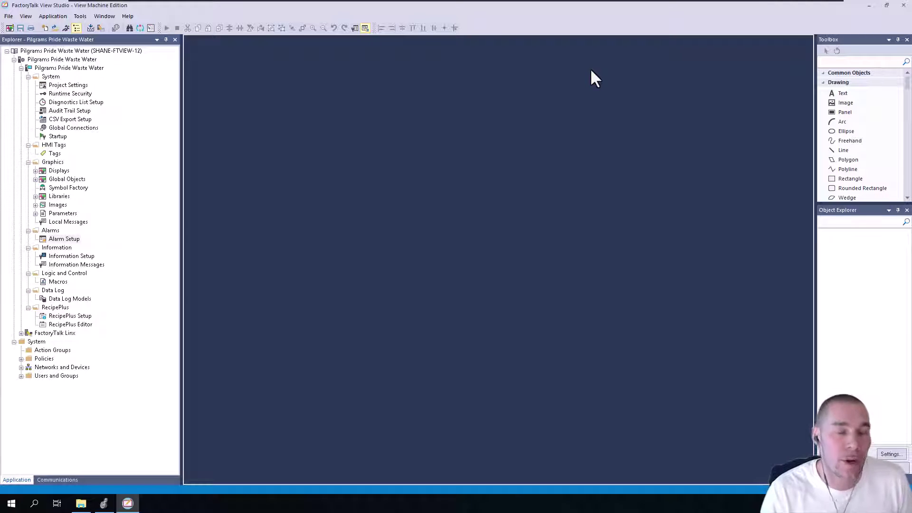
# - Expand and collapse Graphics > Displays, then open Alarms > Alarm Setup
pyautogui.press('Num_Lock')
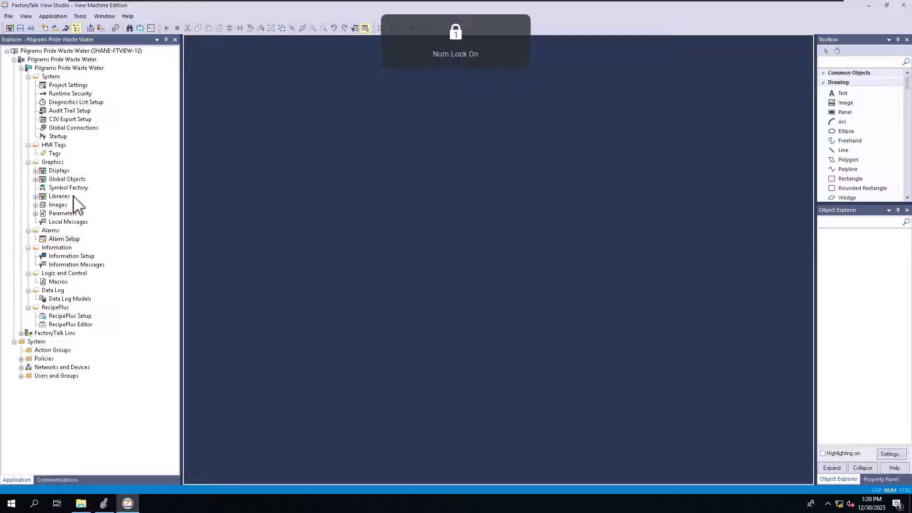
pyautogui.click(35, 171)
pyautogui.scroll(-6, 67, 175)
pyautogui.scroll(4, 72, 180)
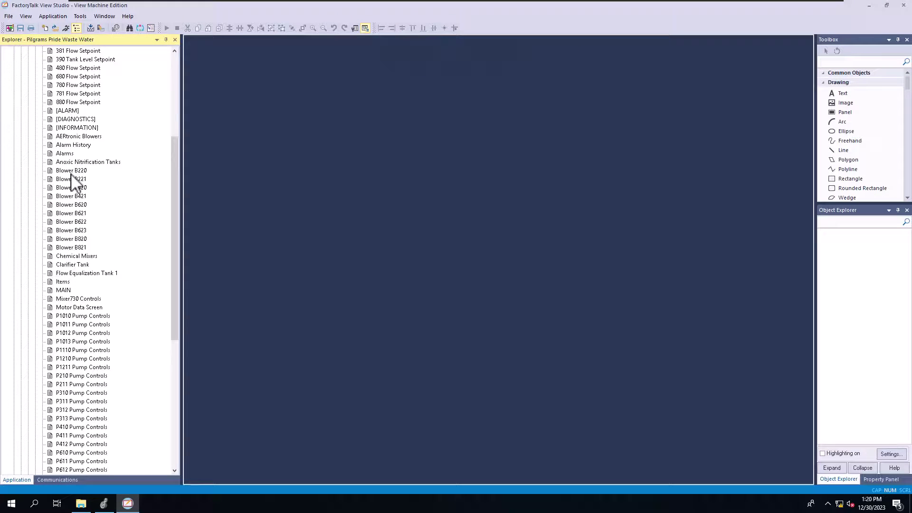
pyautogui.scroll(8, 71, 179)
pyautogui.click(35, 127)
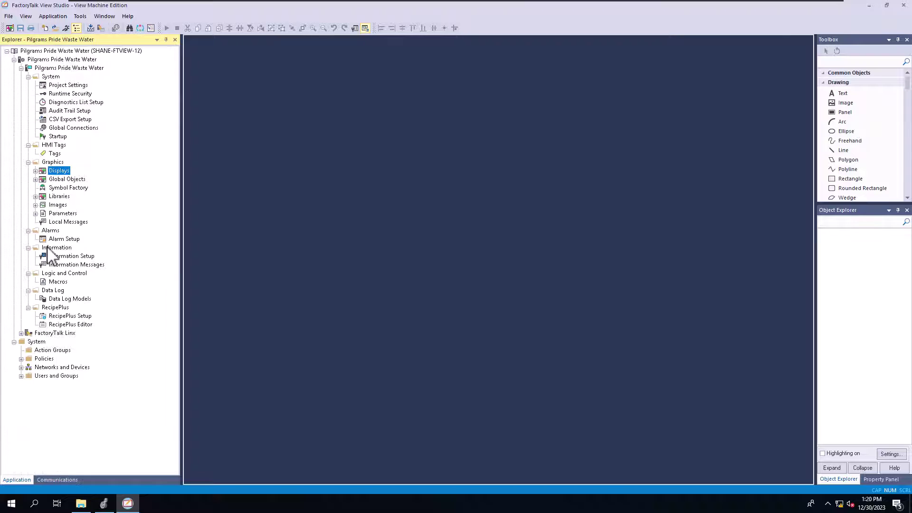
pyautogui.doubleClick(59, 238)
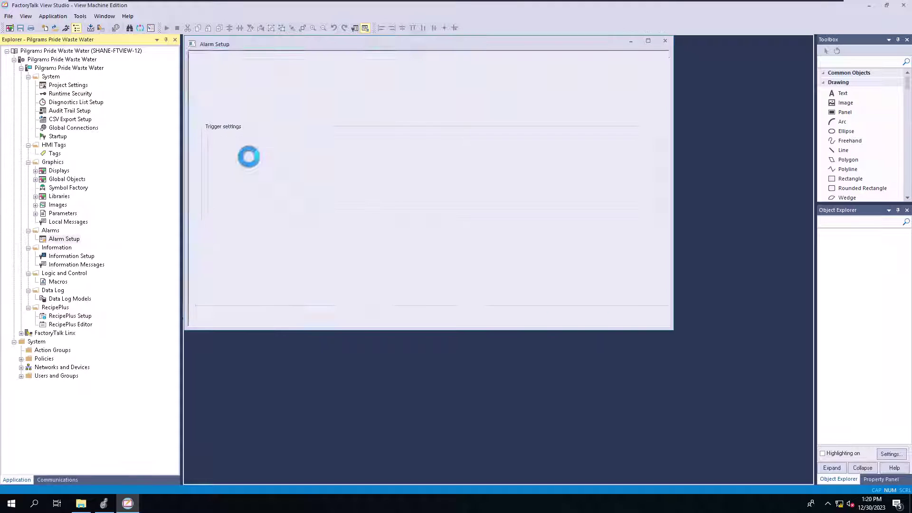
# - On the Messages grid, scroll to the last rows, check row 359's trigger unchanged, and close with OK
pyautogui.click(235, 76)
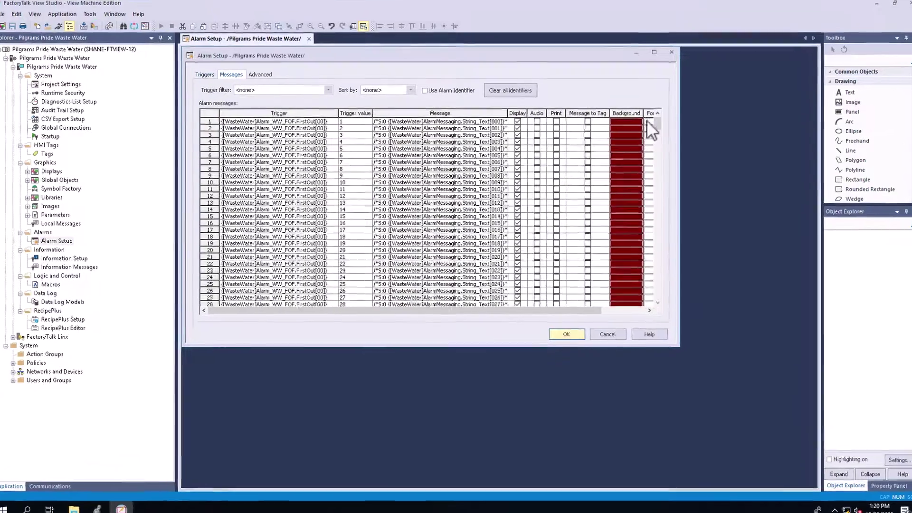
pyautogui.moveTo(654, 123); pyautogui.dragTo(657, 187)
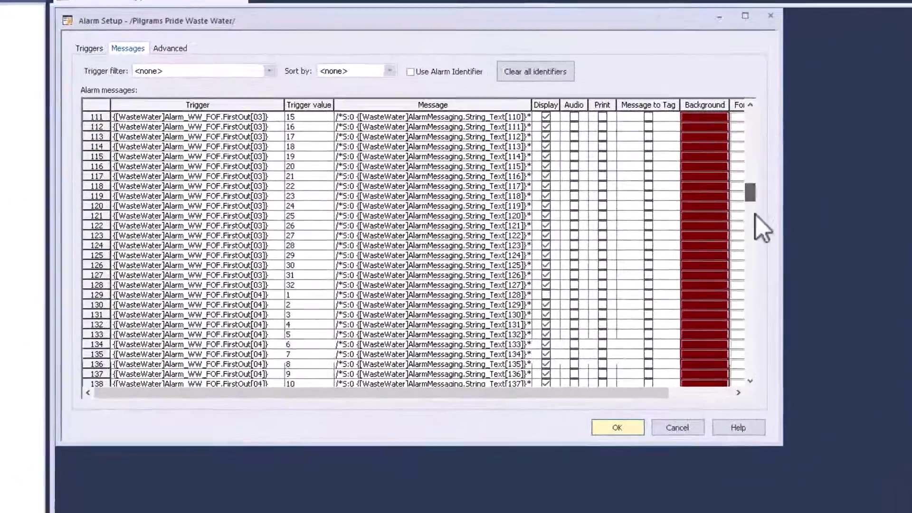
pyautogui.moveTo(755, 213); pyautogui.dragTo(771, 407)
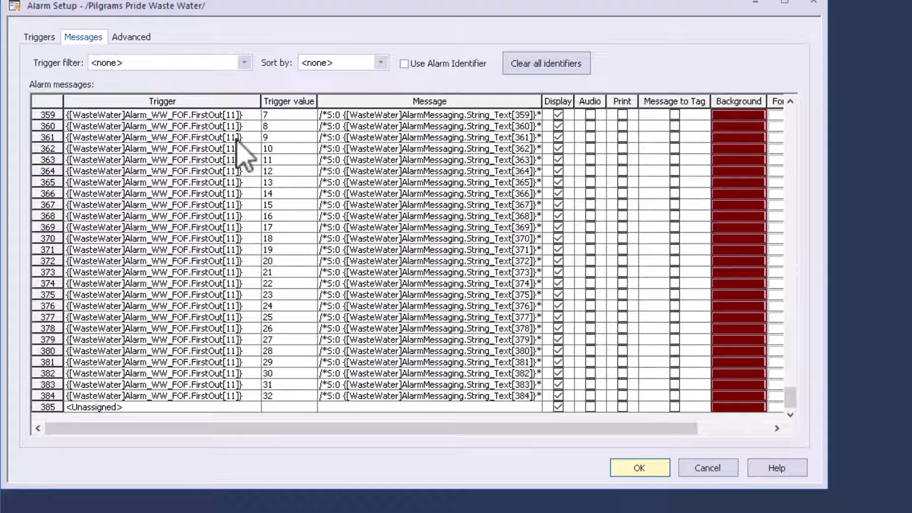
pyautogui.click(246, 116)
pyautogui.press('Escape')
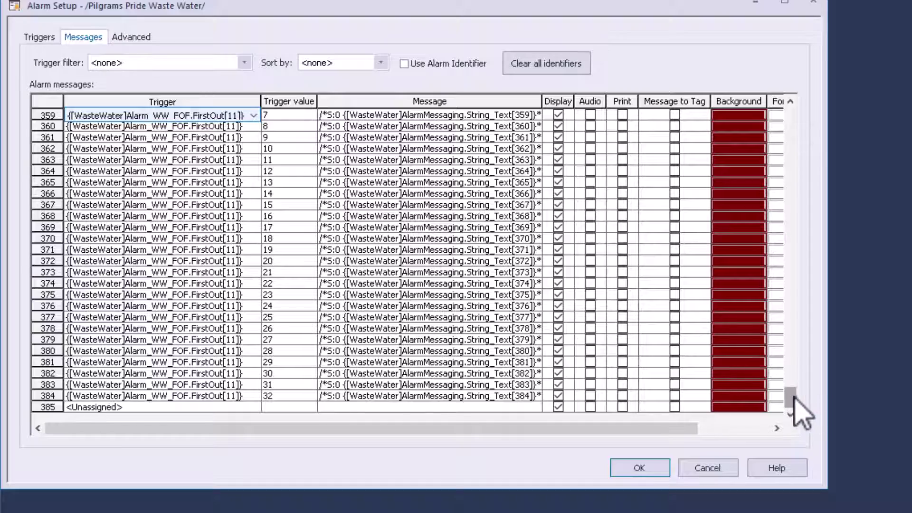
pyautogui.moveTo(794, 397); pyautogui.dragTo(792, 417)
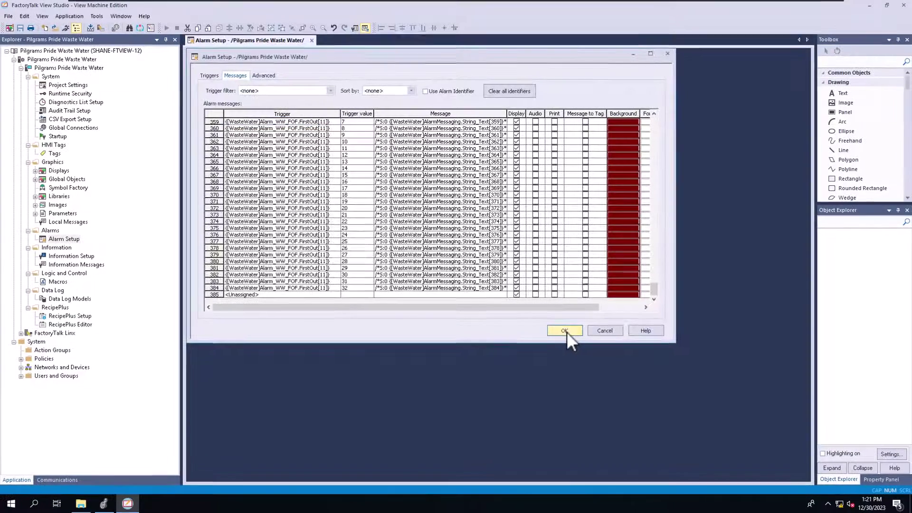
pyautogui.click(575, 350)
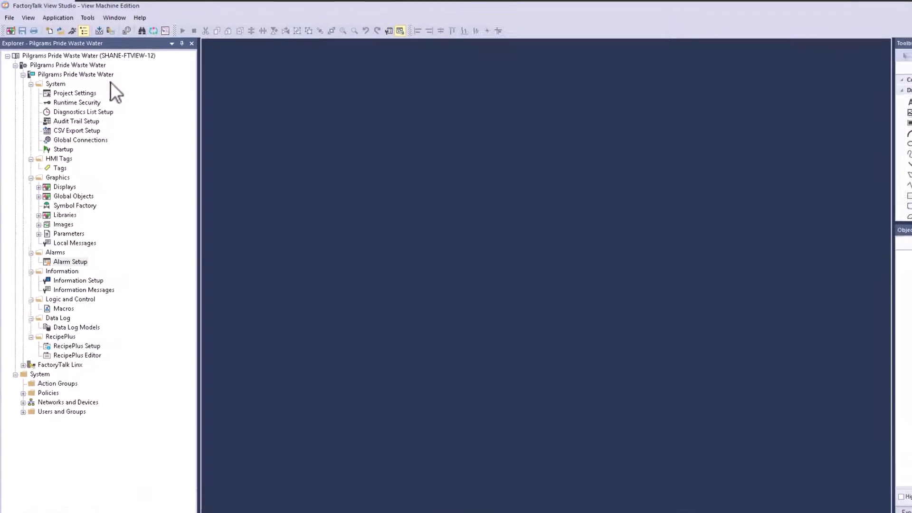
# - Choose Application > Create Runtime Application..
pyautogui.click(58, 18)
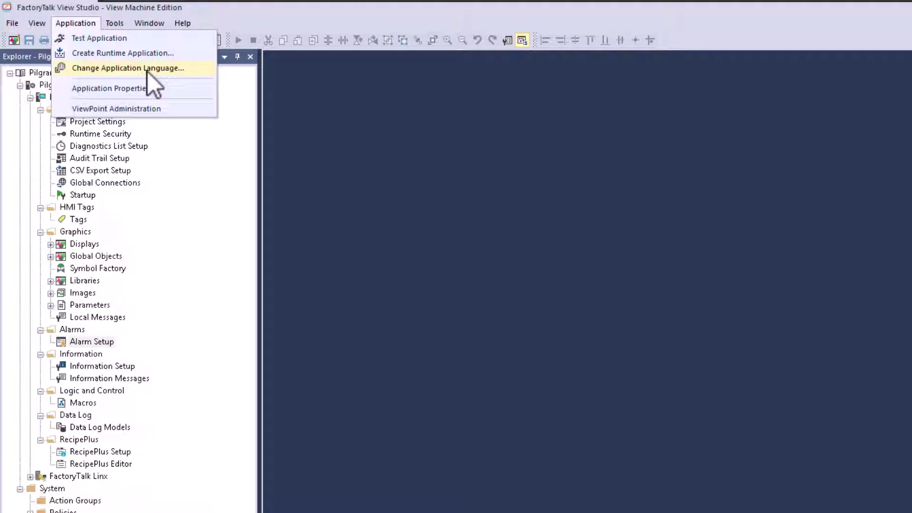
pyautogui.click(103, 56)
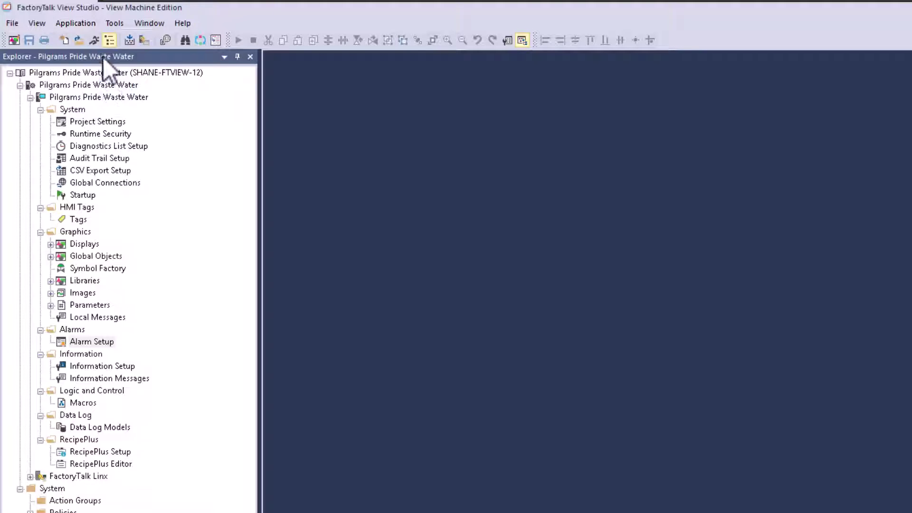
# - Save as Runtime 12.0 Application (*.mer), replacing the existing Pilgrams Pride Waste Water file
pyautogui.click(631, 211)
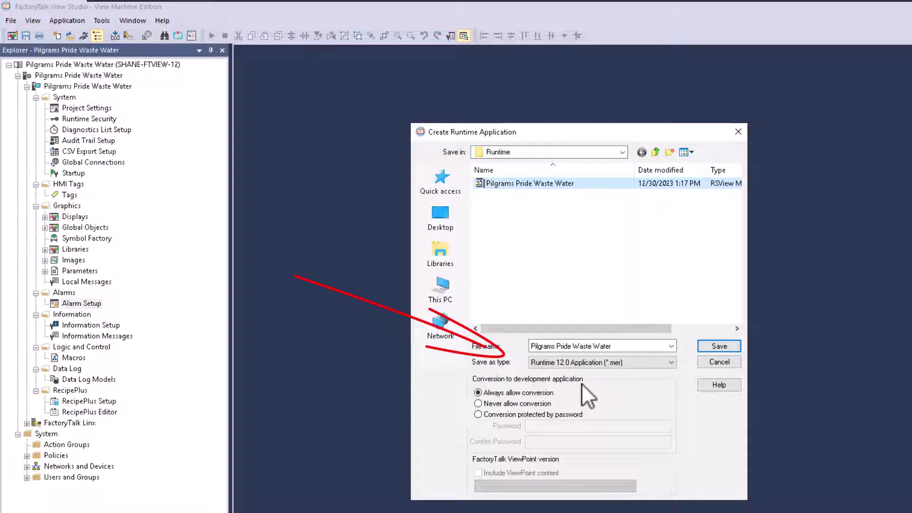
pyautogui.click(666, 361)
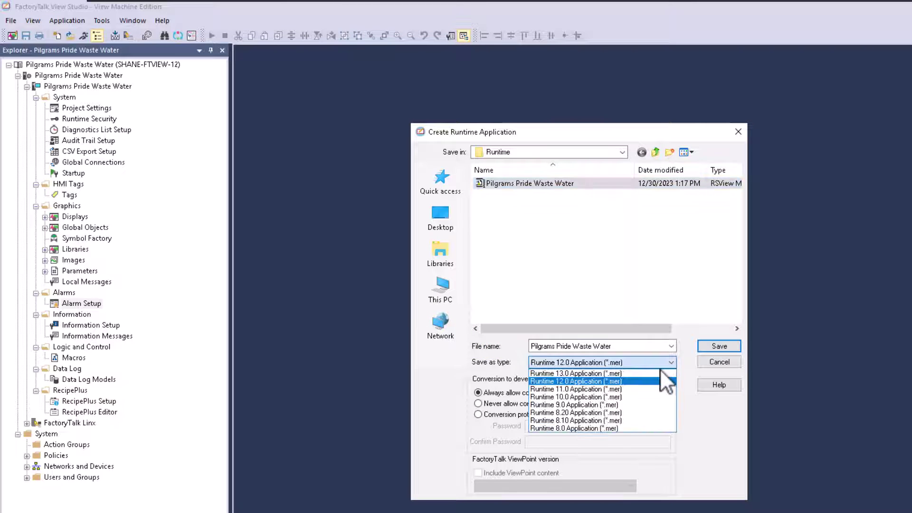
pyautogui.click(626, 380)
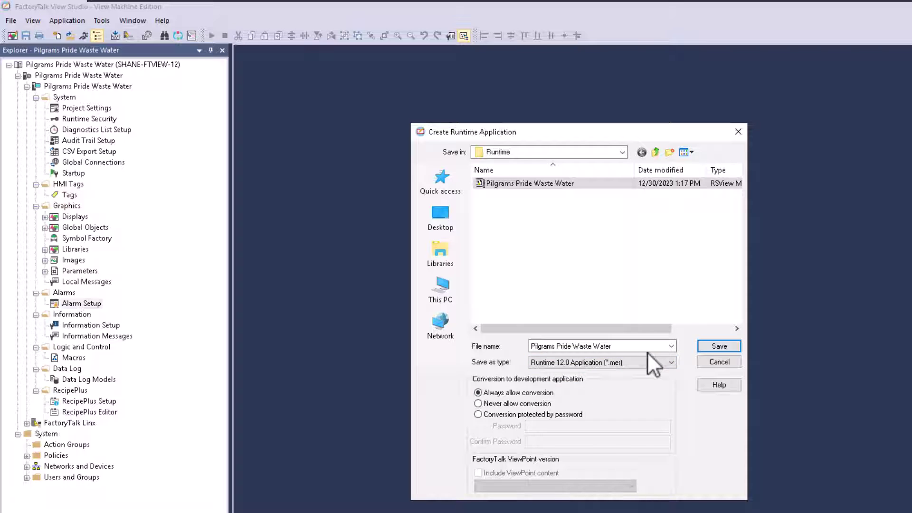
pyautogui.click(712, 343)
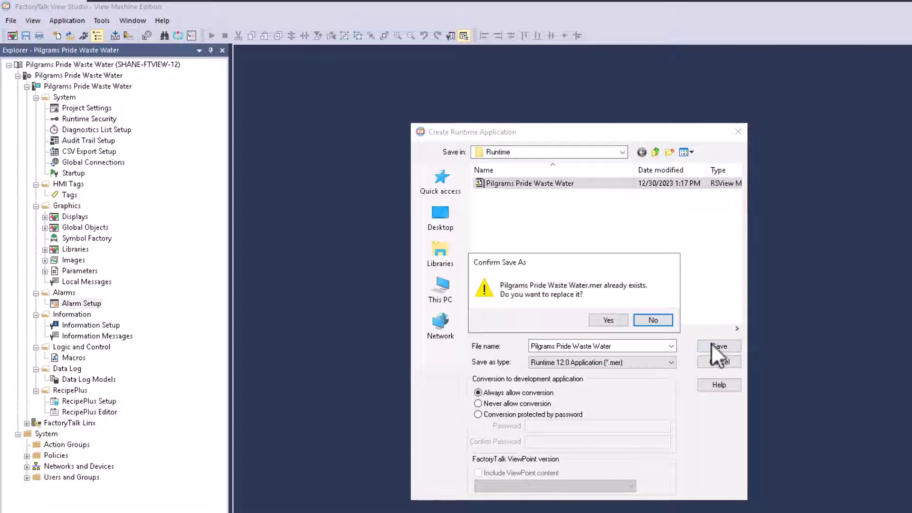
pyautogui.click(608, 320)
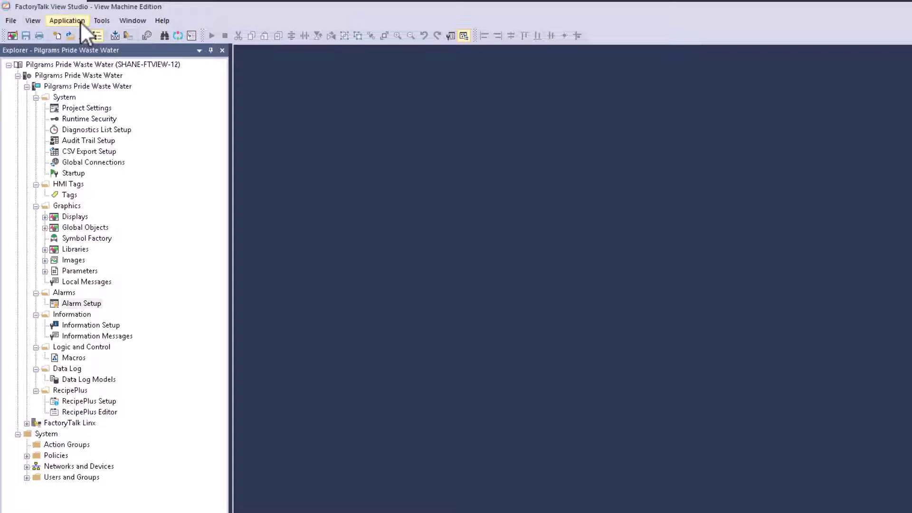
# - Launch Tools > Transfer Utility and set Pilgrams Pride Waste Water.mer as the source file
pyautogui.click(103, 22)
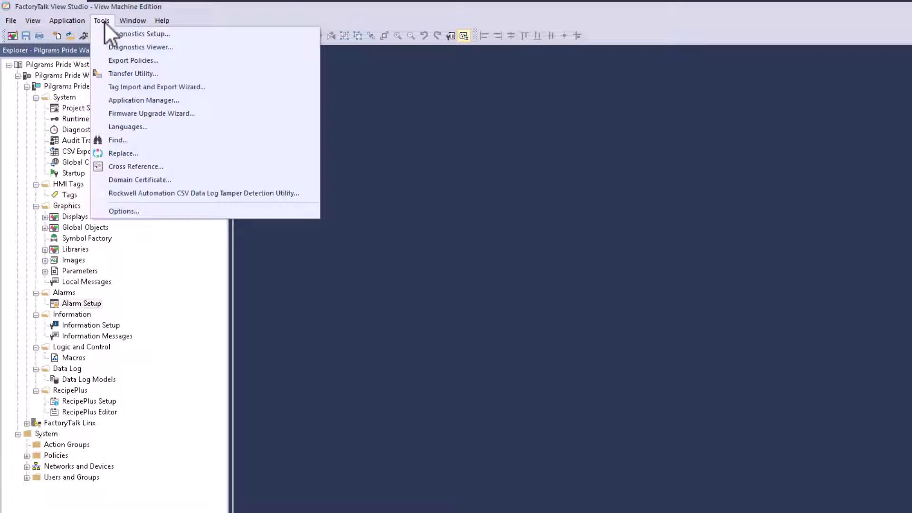
pyautogui.click(132, 74)
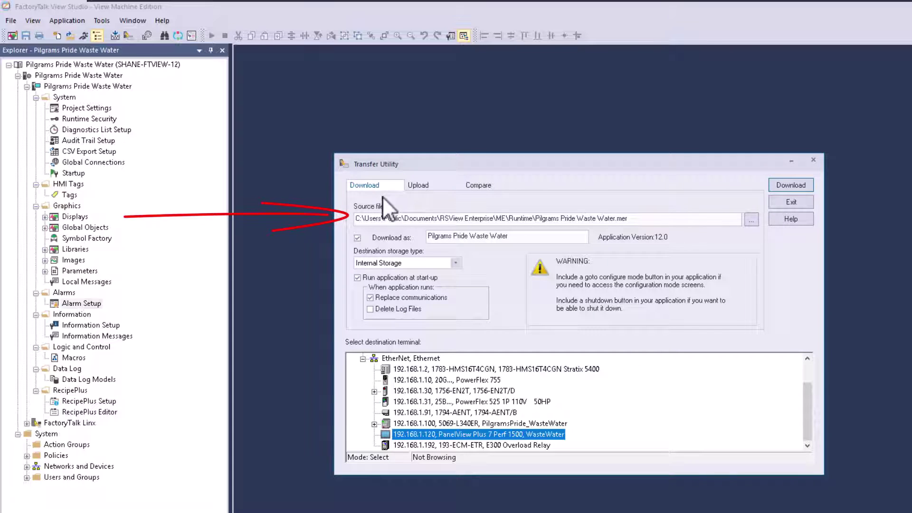
pyautogui.click(752, 219)
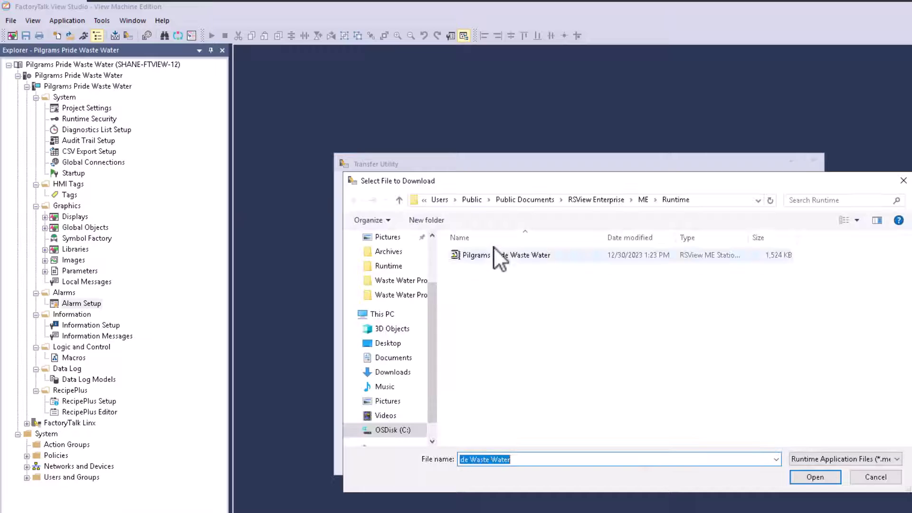
pyautogui.click(507, 257)
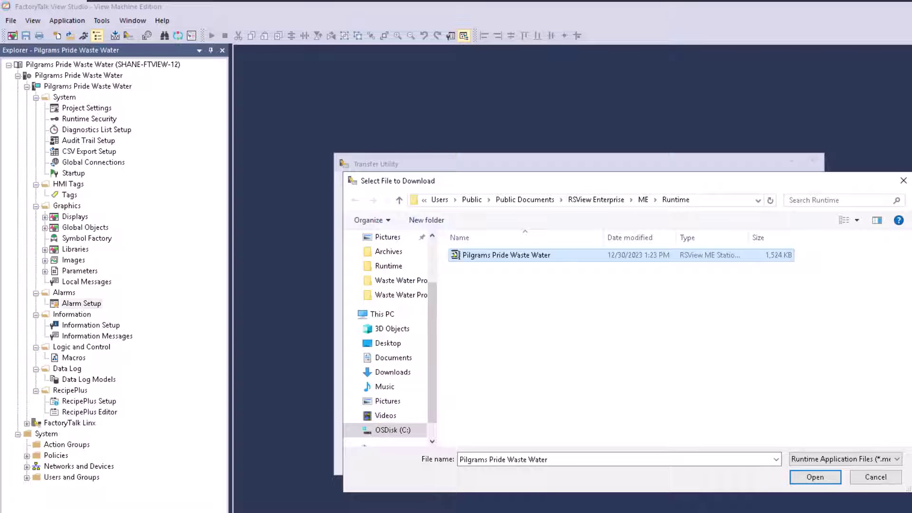
pyautogui.click(814, 478)
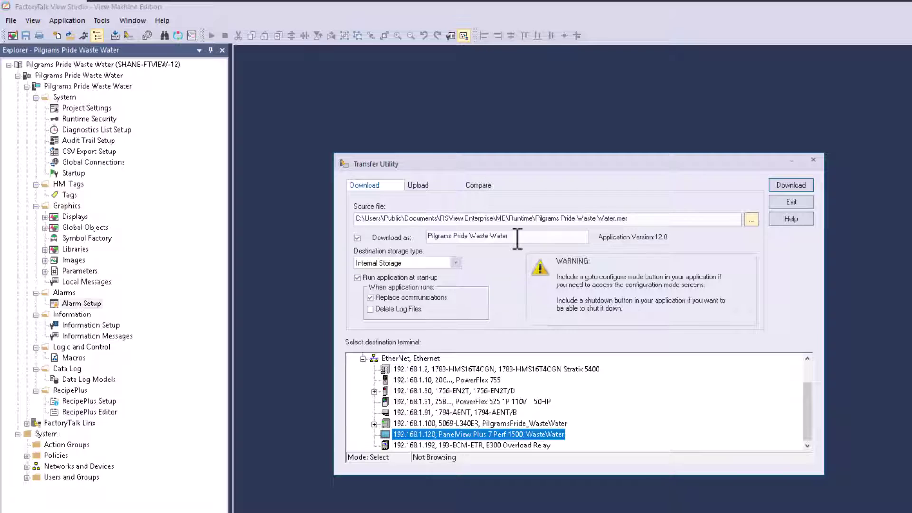
# - Enable run at start-up, keep Internal Storage as destination, and glance at Logix Designer before returning
pyautogui.moveTo(517, 238); pyautogui.dragTo(363, 232)
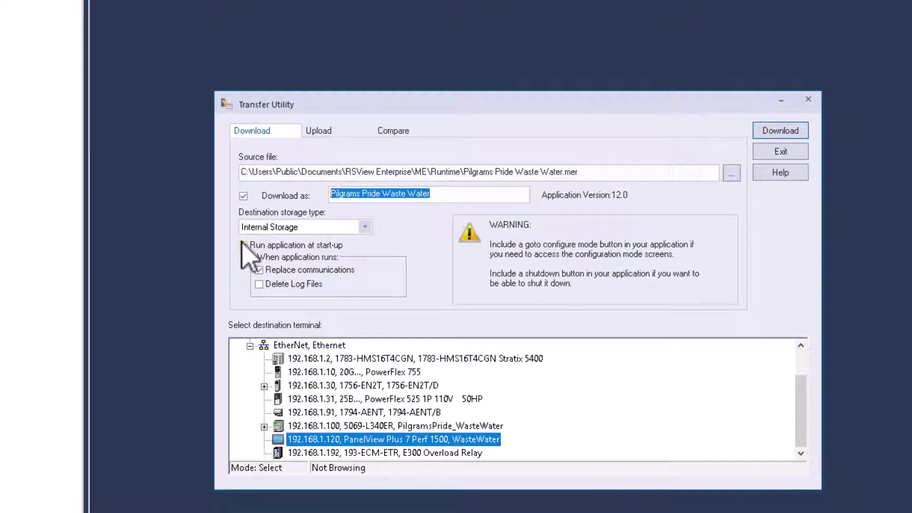
pyautogui.click(244, 245)
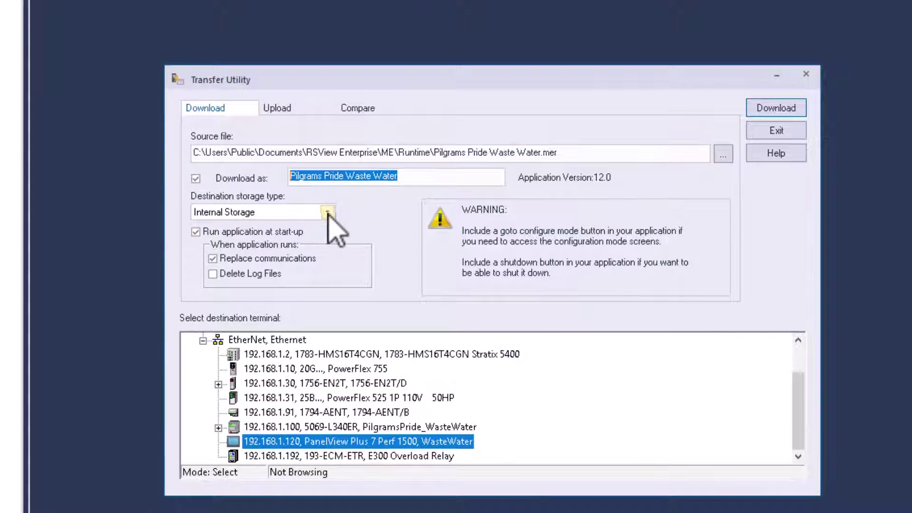
pyautogui.click(328, 212)
pyautogui.click(247, 224)
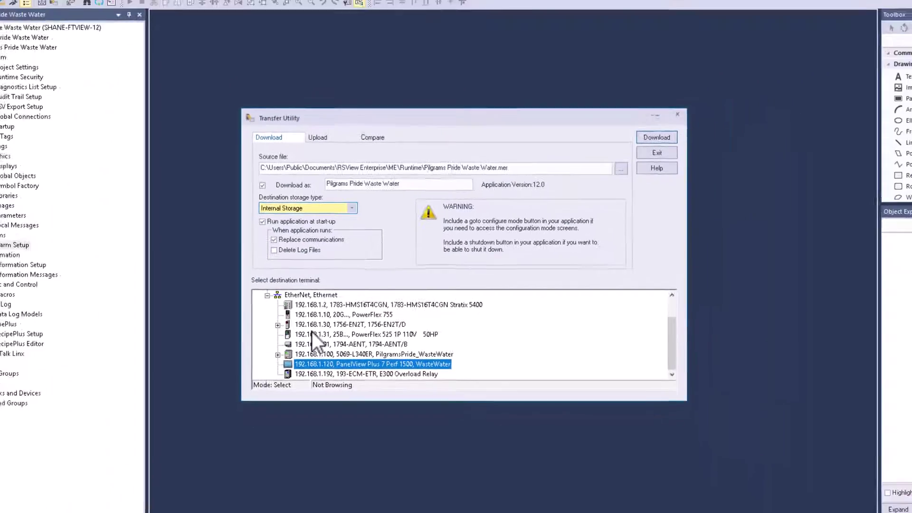
pyautogui.click(101, 506)
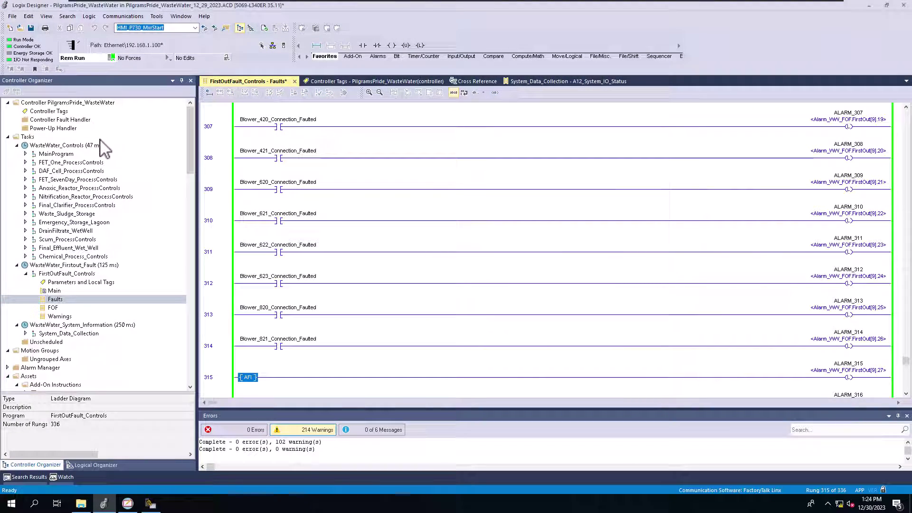
pyautogui.click(150, 504)
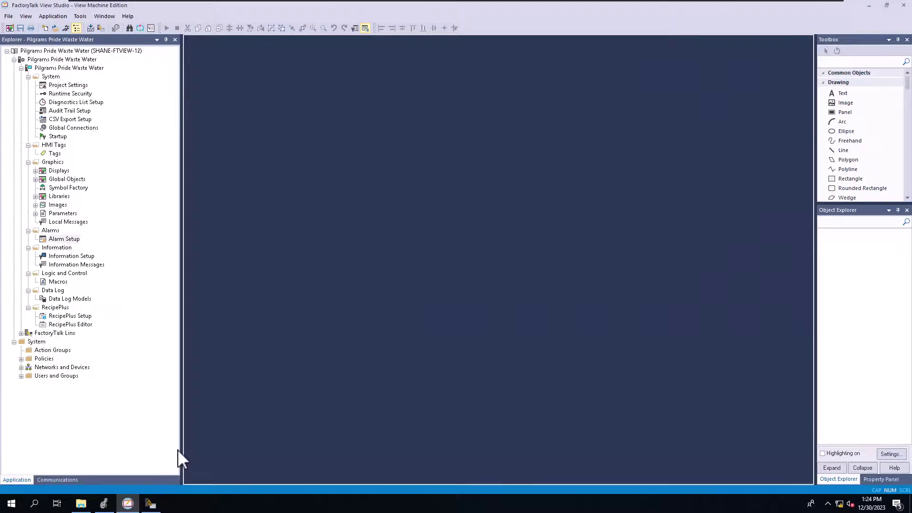
# - Bring the Transfer Utility back to the front from the taskbar
pyautogui.click(149, 505)
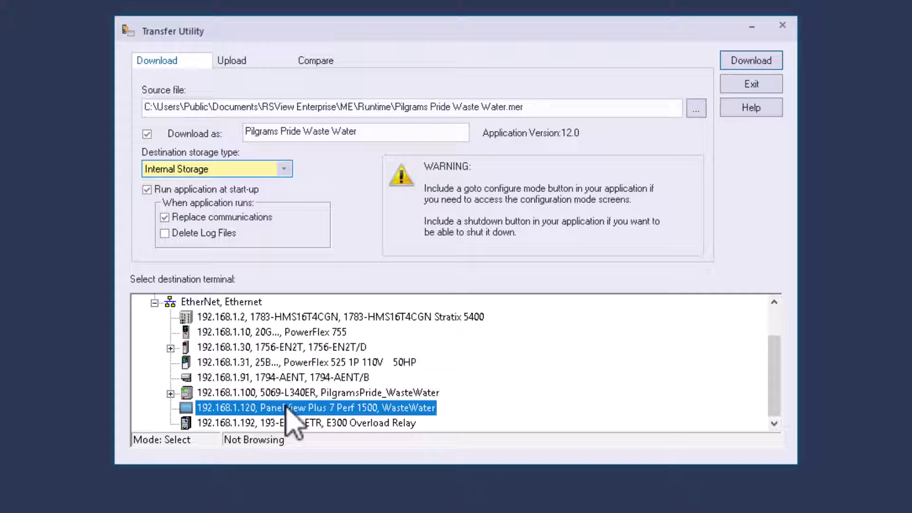
# - Download to the PanelView at 192.168.1.120 on Ethernet, confirming overwrite of the existing file
pyautogui.click(223, 302)
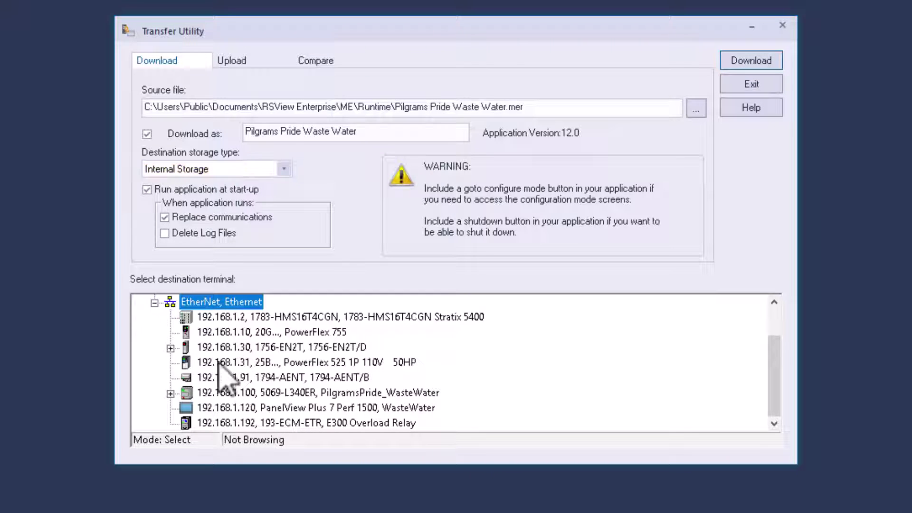
pyautogui.click(242, 408)
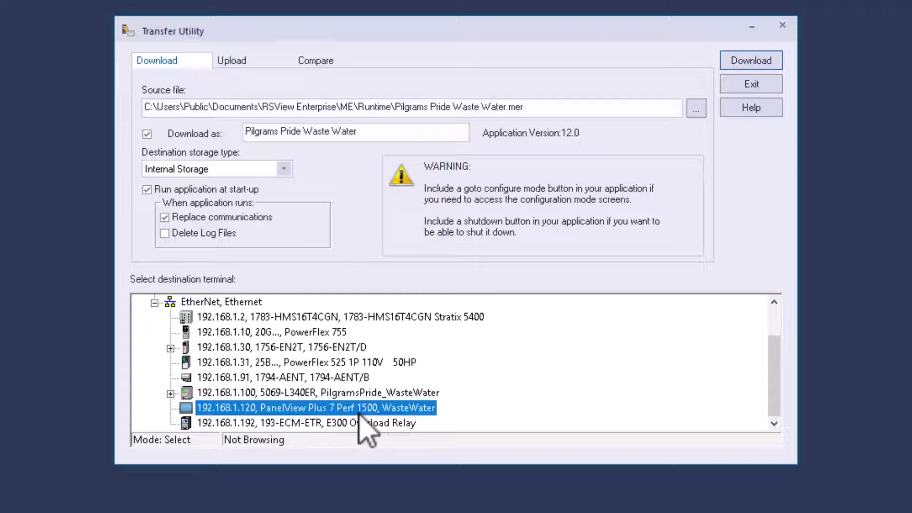
pyautogui.click(752, 63)
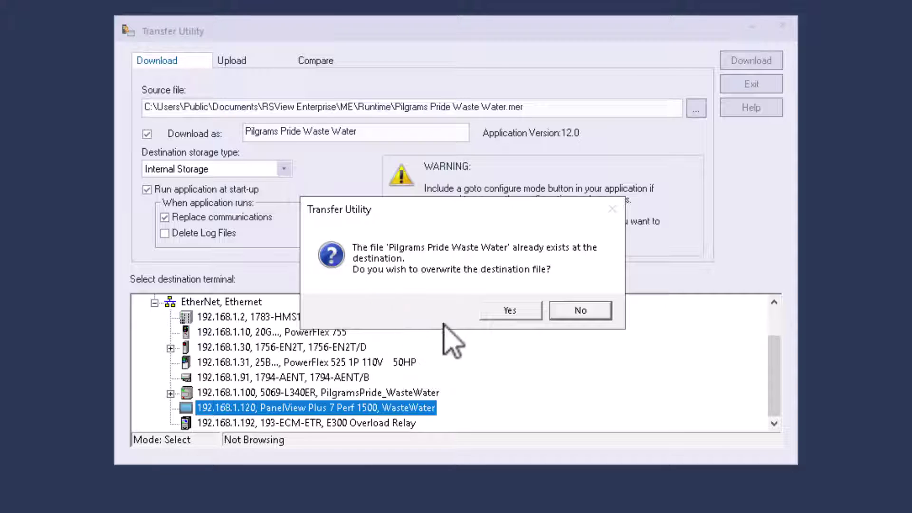
pyautogui.click(502, 317)
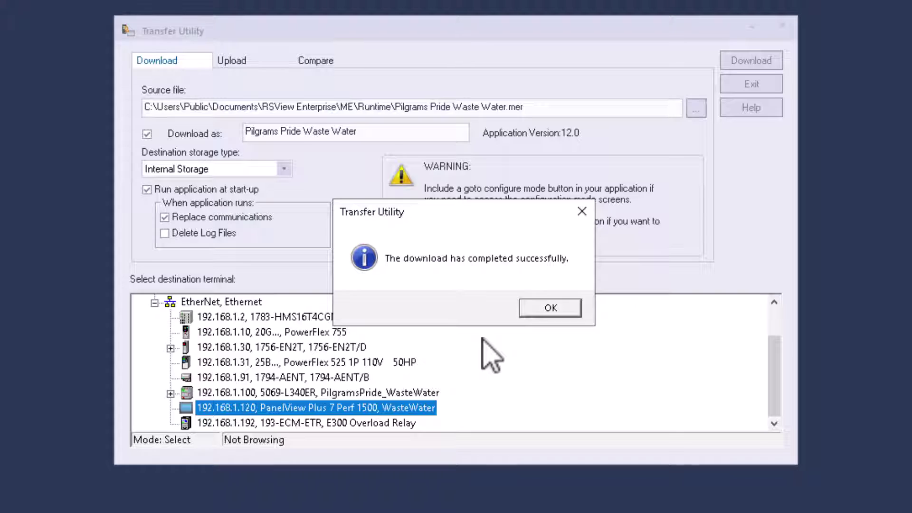
# - Dismiss the download success message and exit the Transfer Utility
pyautogui.click(548, 308)
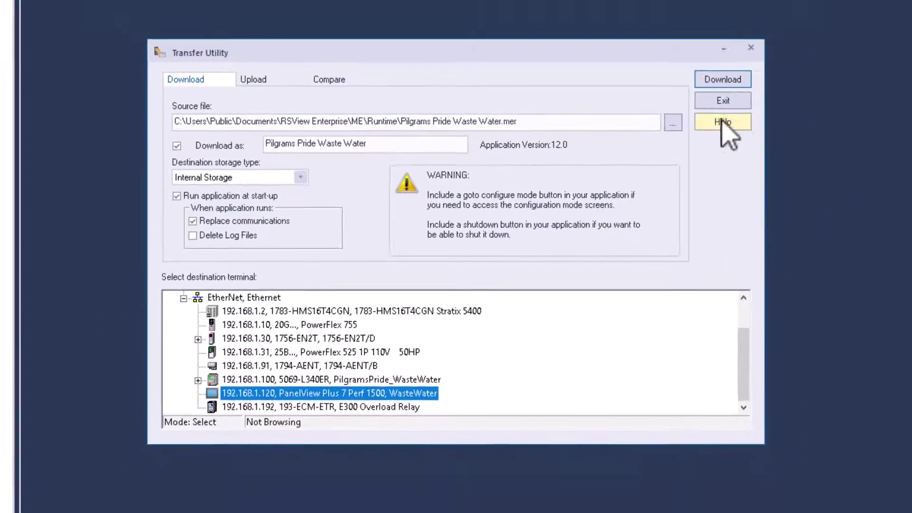
pyautogui.click(722, 100)
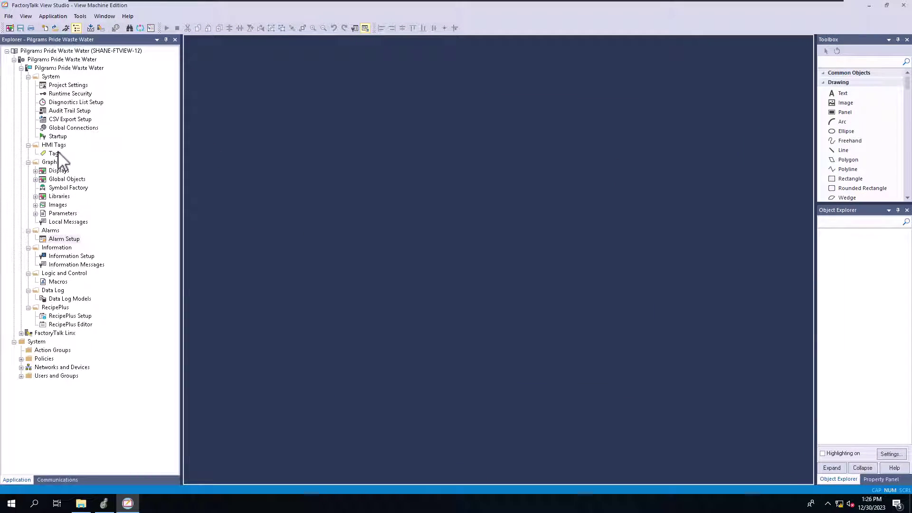
# - Start a test run with Application > Test Application
pyautogui.click(41, 16)
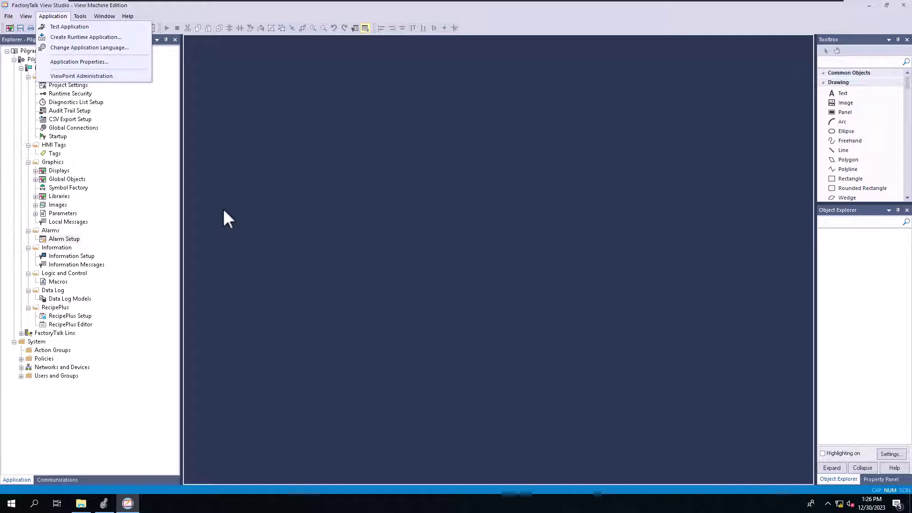
pyautogui.click(293, 227)
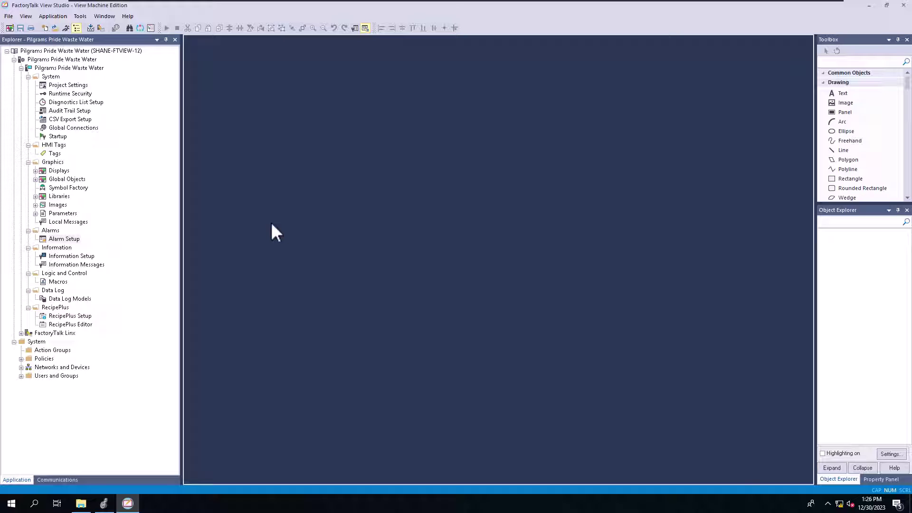
pyautogui.click(53, 16)
pyautogui.click(64, 24)
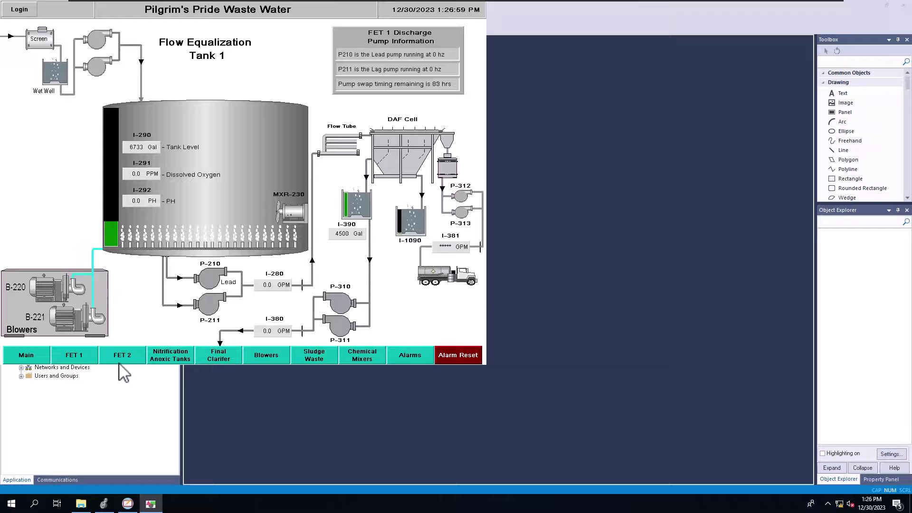
# - Step through the FET 2, Nitrification, Final Clarifier, Blowers, Sludge Waste and Chemical Mixers screens, checking blower B-221's status popup
pyautogui.click(123, 360)
pyautogui.click(173, 360)
pyautogui.click(207, 359)
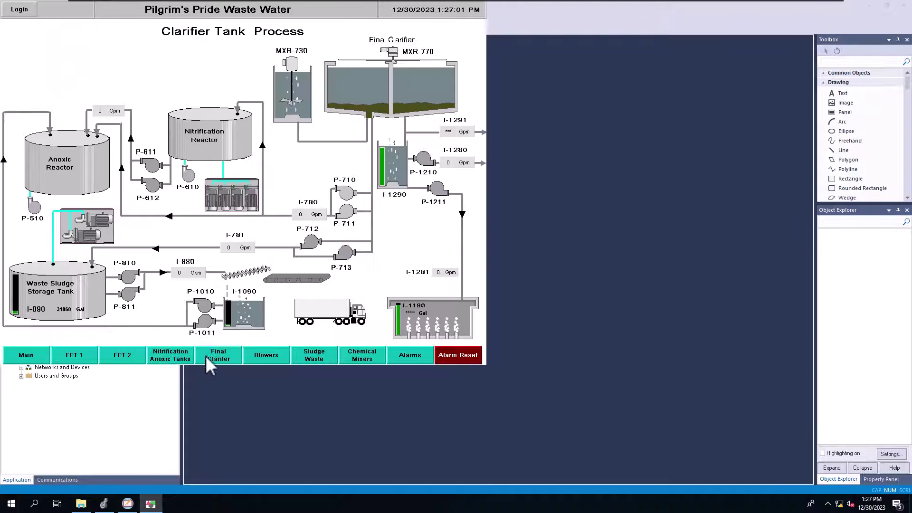
pyautogui.click(266, 354)
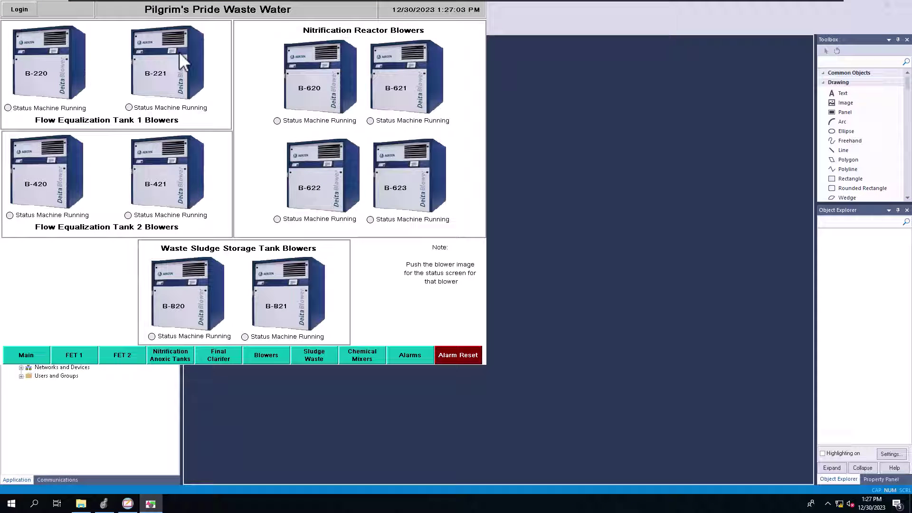
pyautogui.click(163, 76)
pyautogui.click(245, 116)
pyautogui.click(303, 352)
pyautogui.click(352, 351)
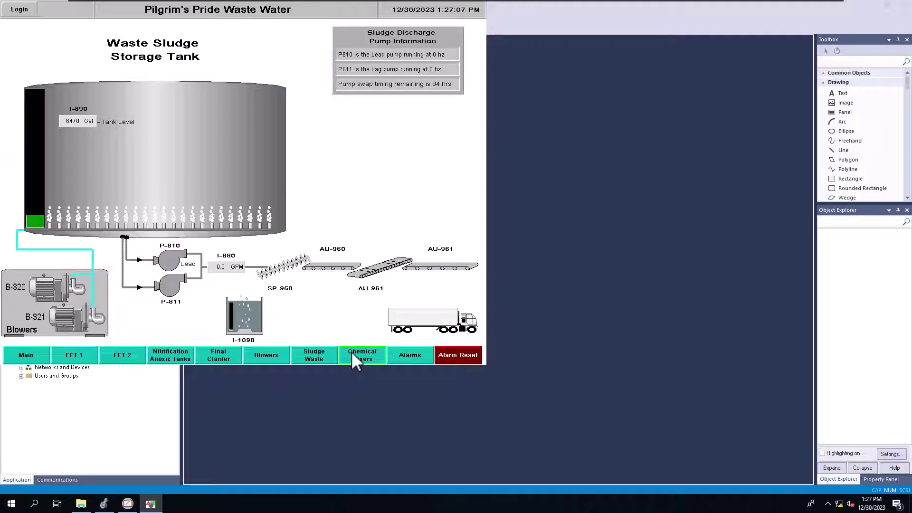
# - Review the Active Alarms and Alarm History screens, return to Main, and shut down the test runtime
pyautogui.click(406, 354)
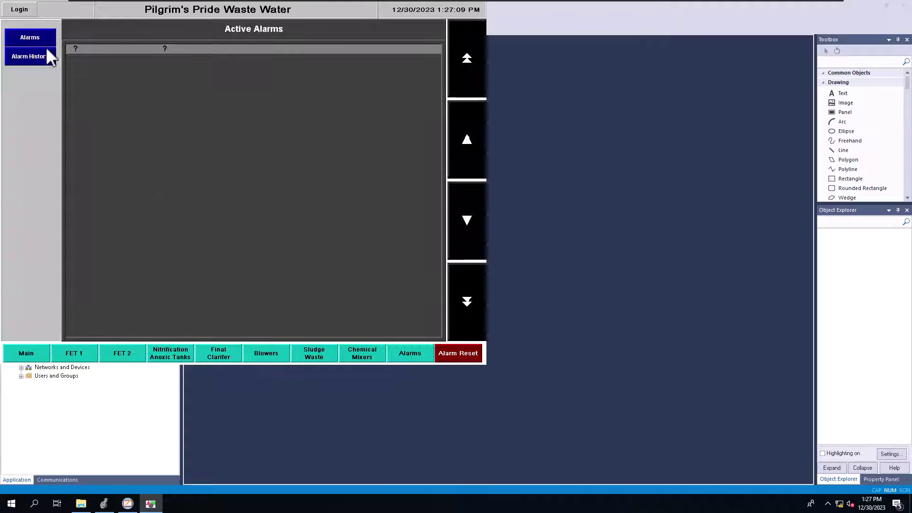
pyautogui.click(48, 60)
pyautogui.click(37, 355)
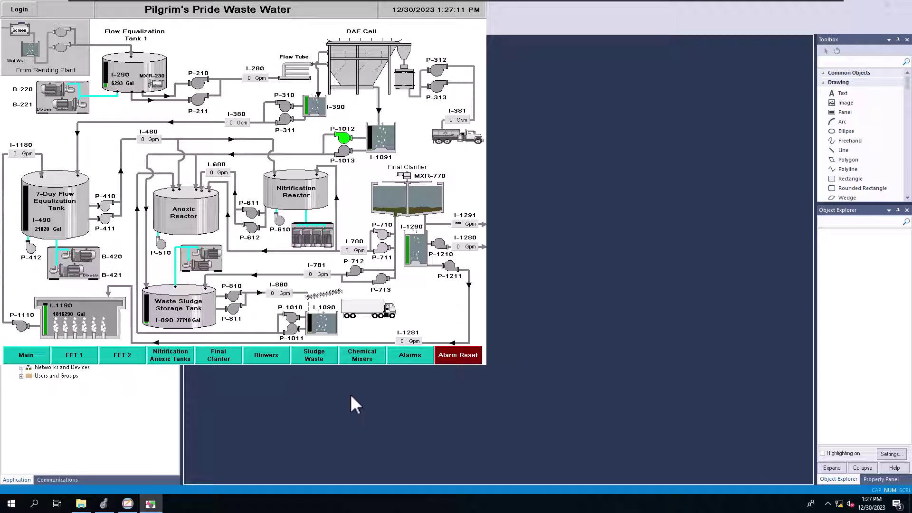
pyautogui.click(407, 359)
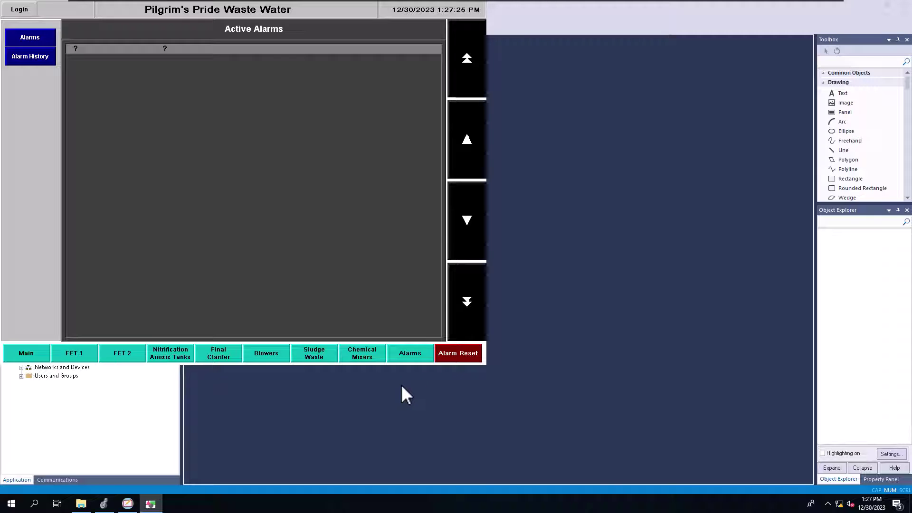
pyautogui.click(38, 355)
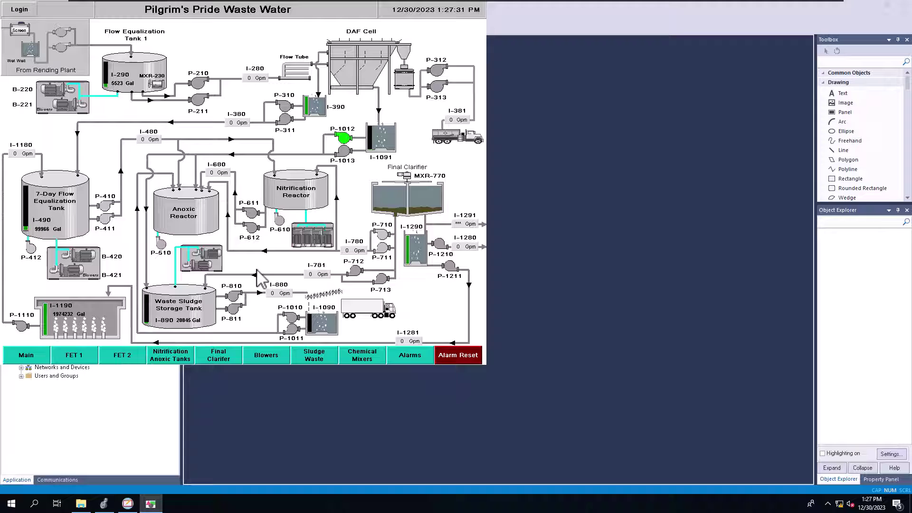
pyautogui.hotkey('alt', 'F4')
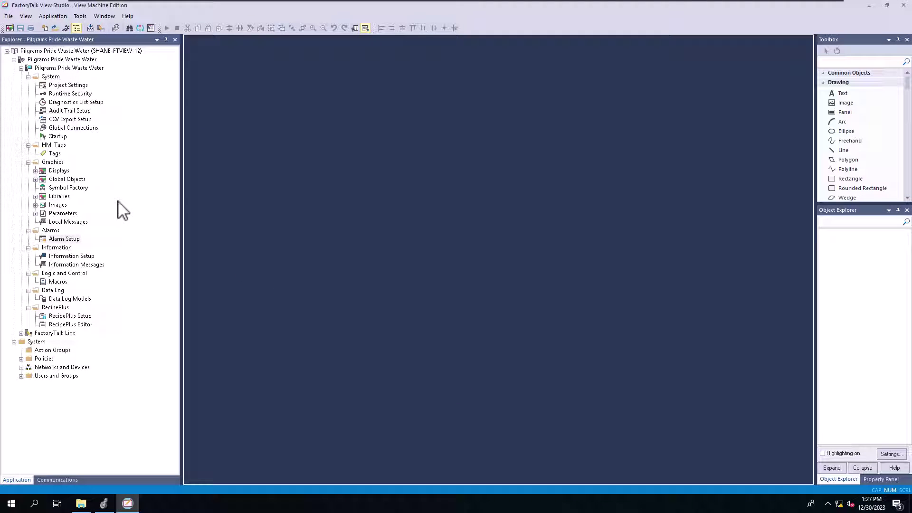
# - Launch the Transfer Utility from the Tools menu
pyautogui.click(54, 16)
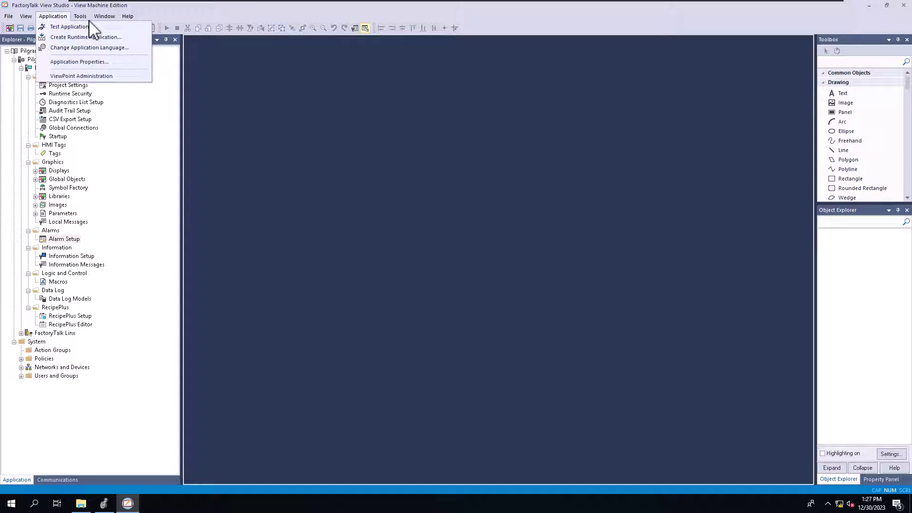
pyautogui.moveTo(80, 16)
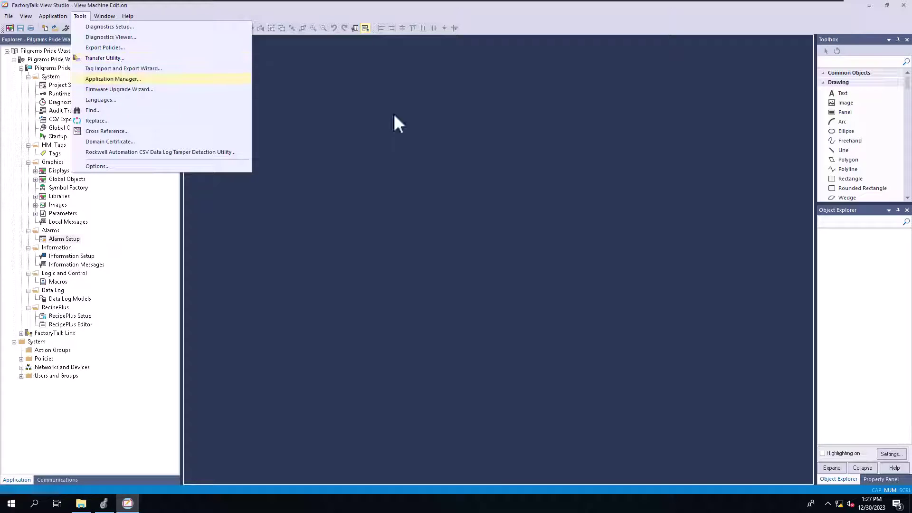
pyautogui.click(545, 164)
pyautogui.click(80, 16)
pyautogui.click(104, 58)
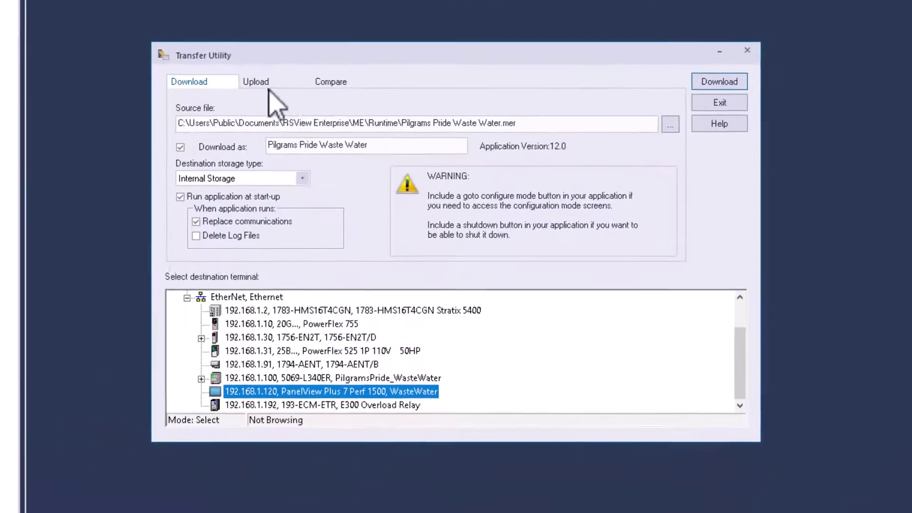
# - Set up an upload from Internal Storage on the PanelView at 192.168.1.120, selecting Pilgrams Pride Waste Water.mer
pyautogui.click(265, 86)
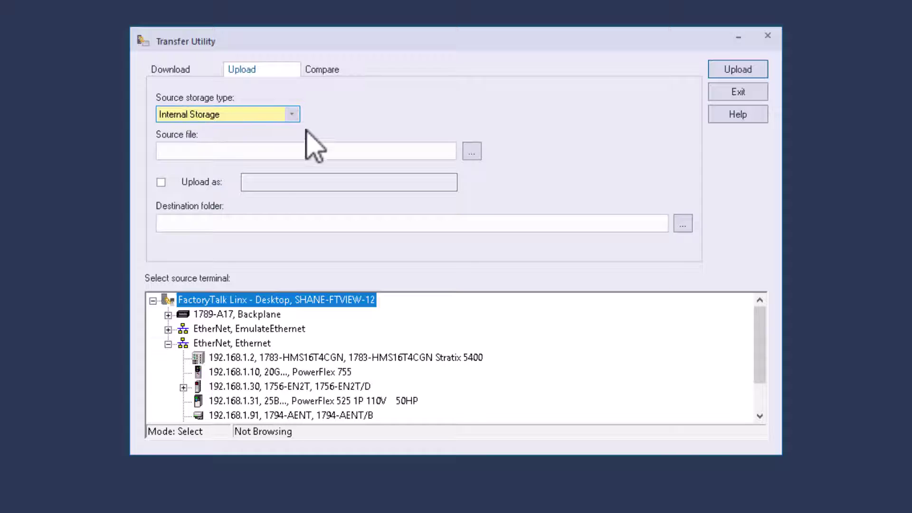
pyautogui.click(294, 116)
pyautogui.click(296, 119)
pyautogui.click(475, 153)
pyautogui.click(470, 157)
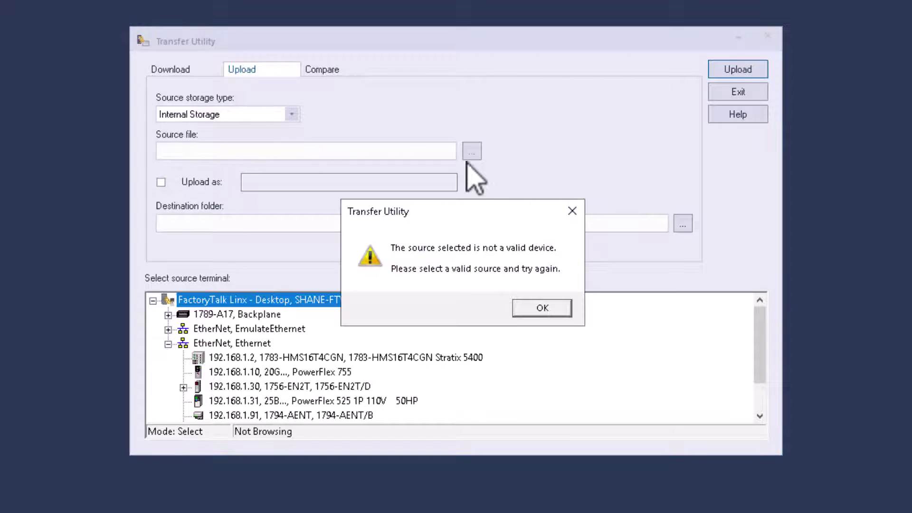
pyautogui.click(569, 210)
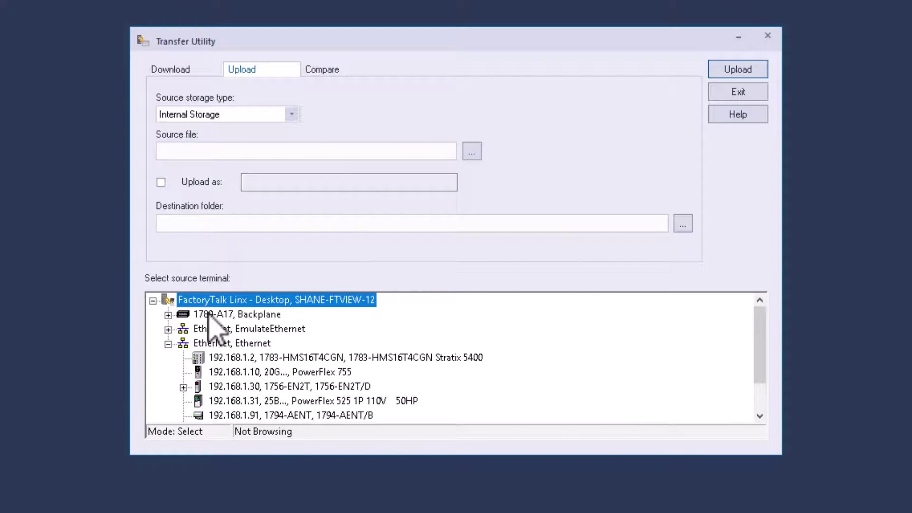
pyautogui.scroll(-1, 212, 320)
pyautogui.click(240, 401)
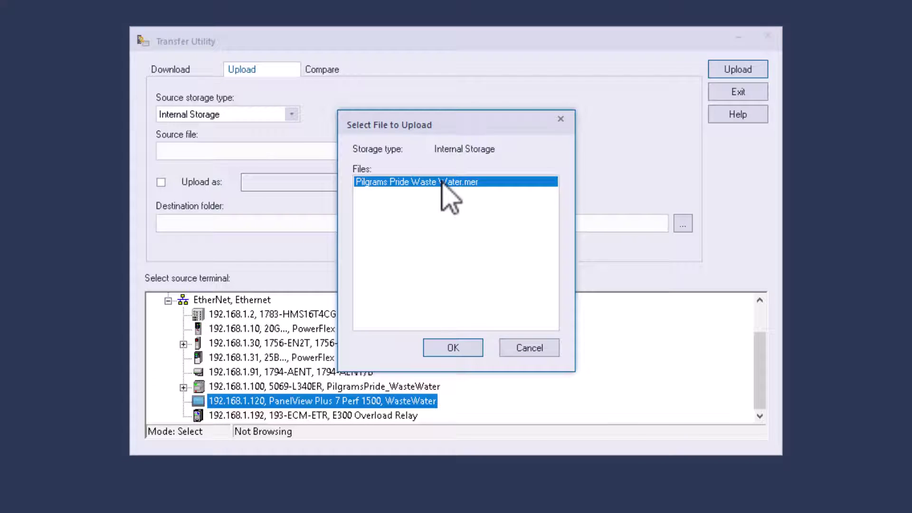
pyautogui.click(451, 349)
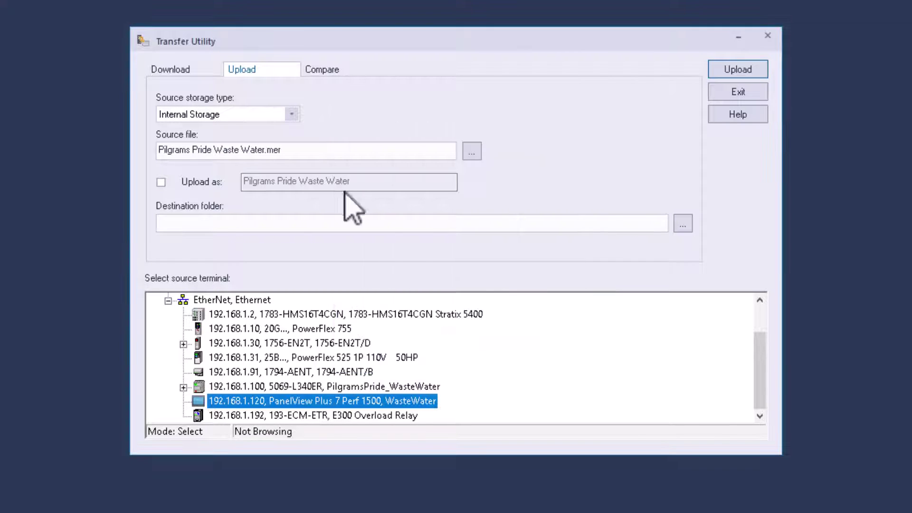
# - Set the destination folder to Desktop and upload the .mer file successfully
pyautogui.click(683, 223)
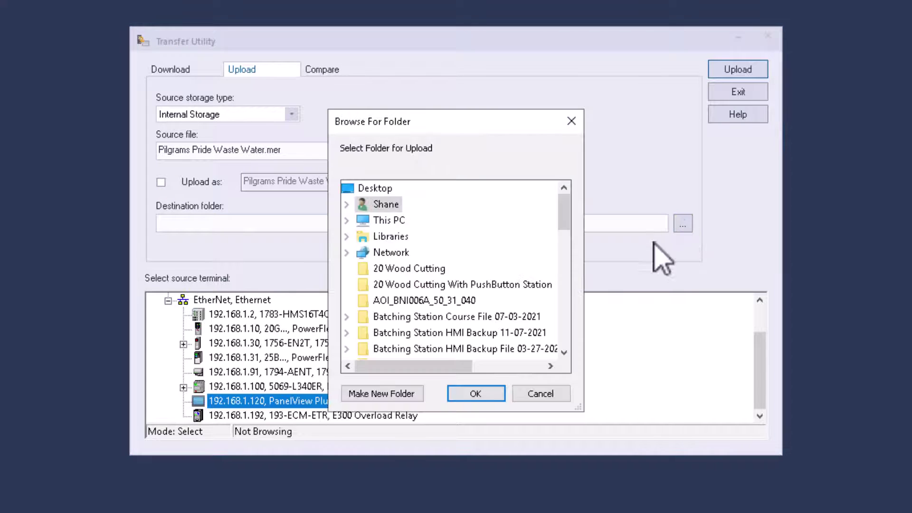
pyautogui.click(383, 219)
pyautogui.click(400, 253)
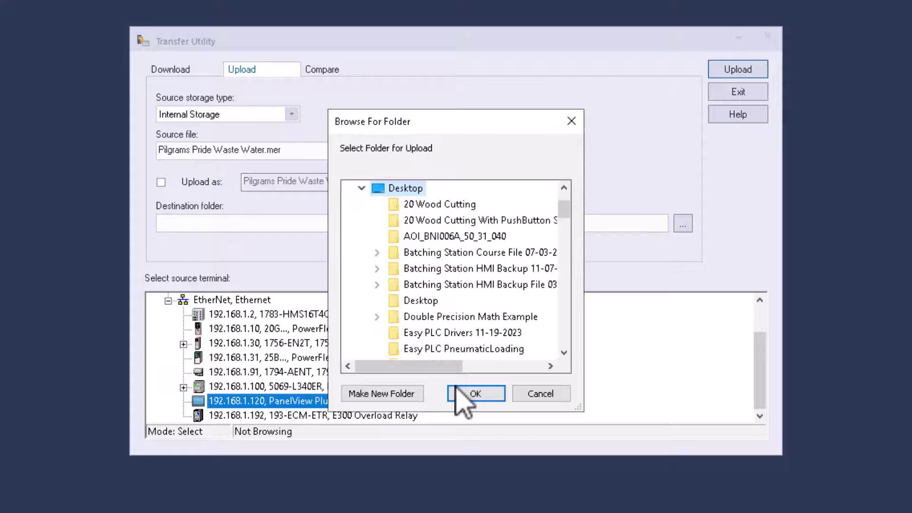
pyautogui.click(461, 393)
pyautogui.click(732, 72)
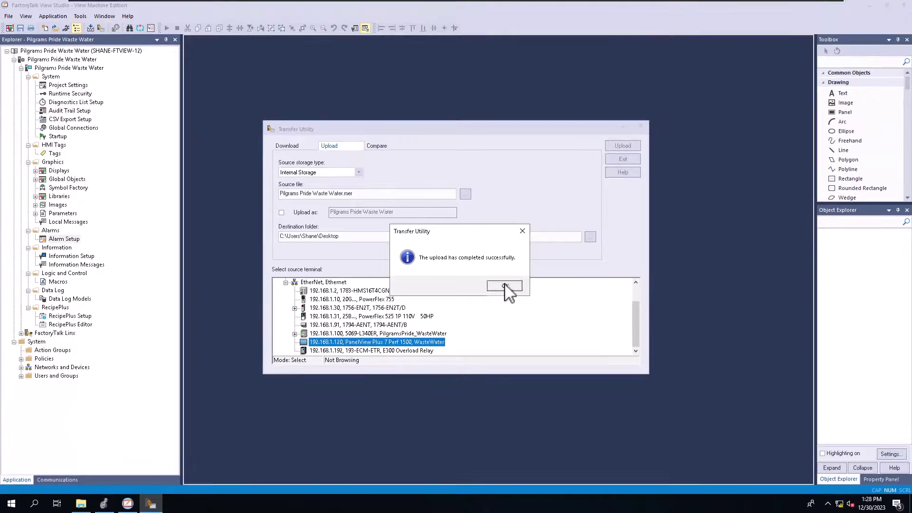
pyautogui.click(504, 286)
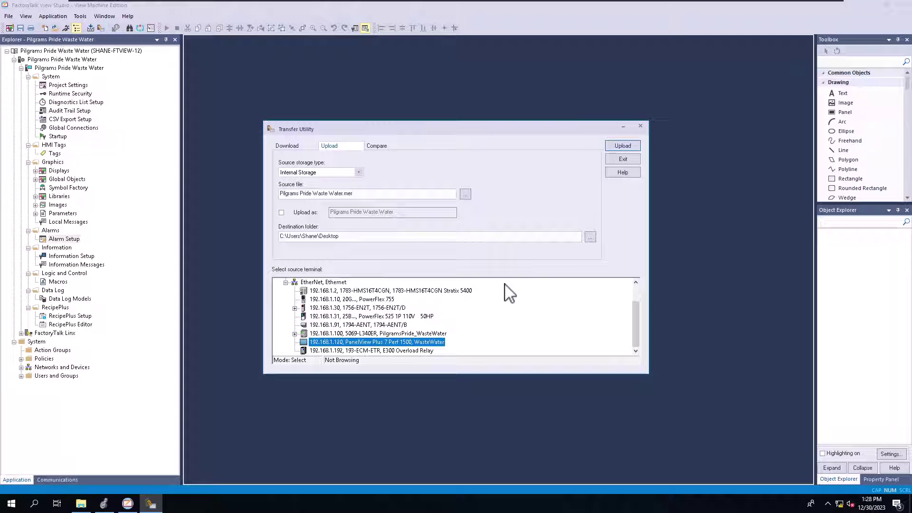
# - Exit the Transfer Utility, then cancel the Create Runtime Application save dialog without saving
pyautogui.click(612, 163)
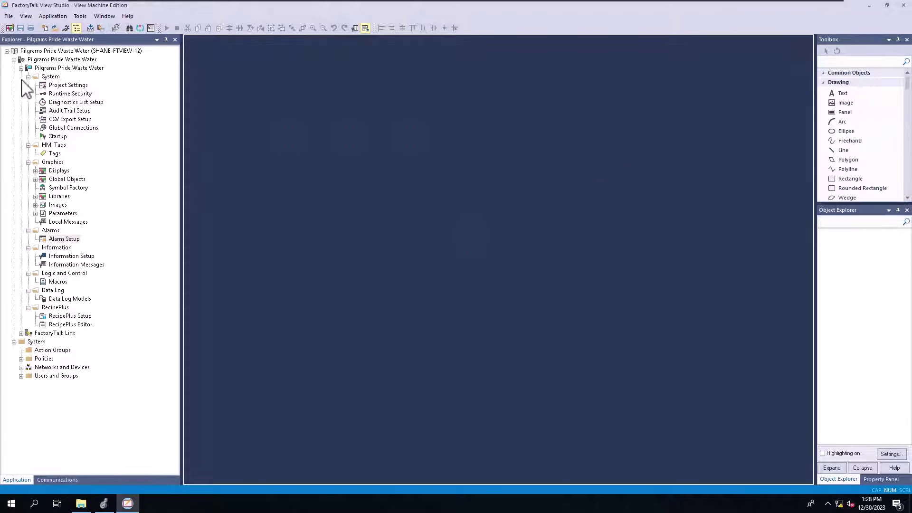
pyautogui.click(51, 17)
pyautogui.click(69, 38)
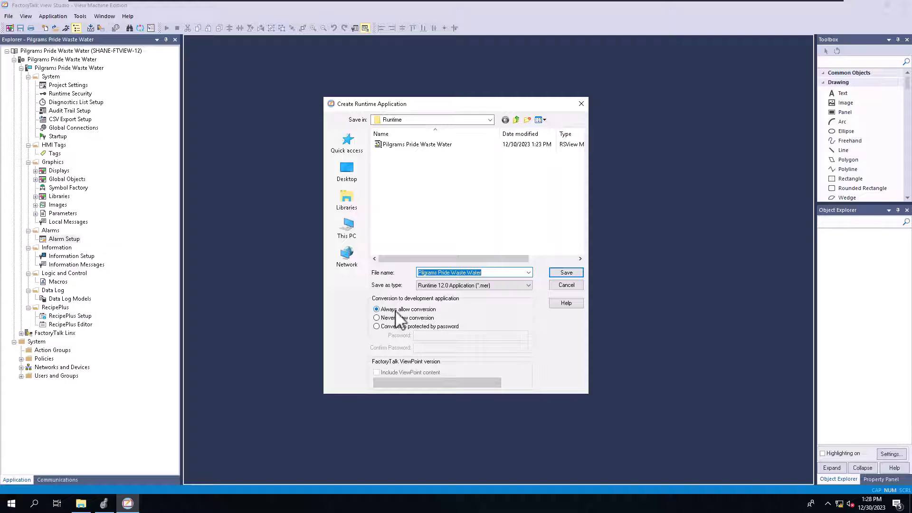
pyautogui.click(570, 287)
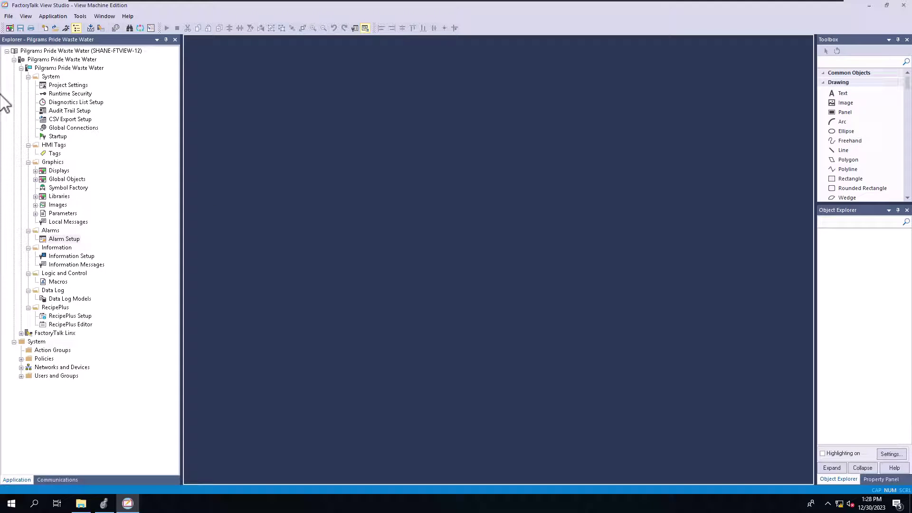
# - Briefly open and close the HMI Tags editor, then expand Displays and open Blower B220 for editing
pyautogui.click(64, 238)
pyautogui.doubleClick(55, 154)
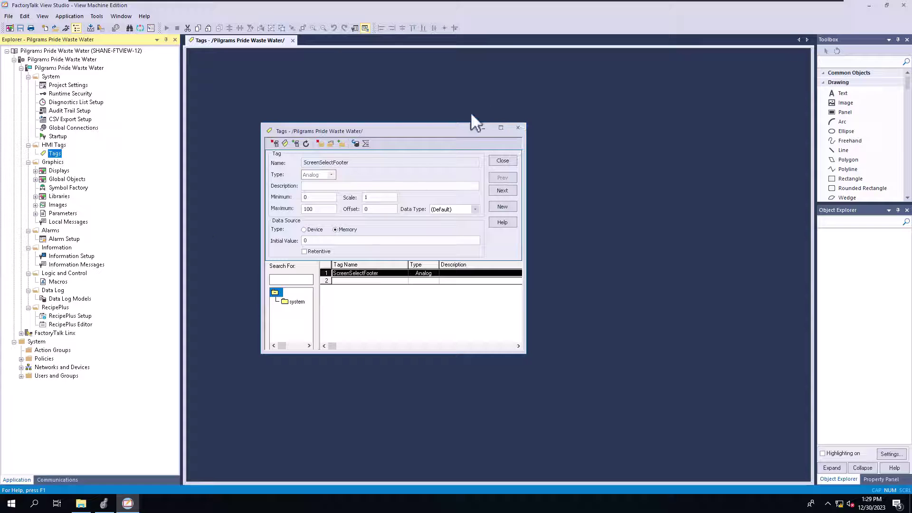
pyautogui.click(519, 128)
pyautogui.doubleClick(39, 171)
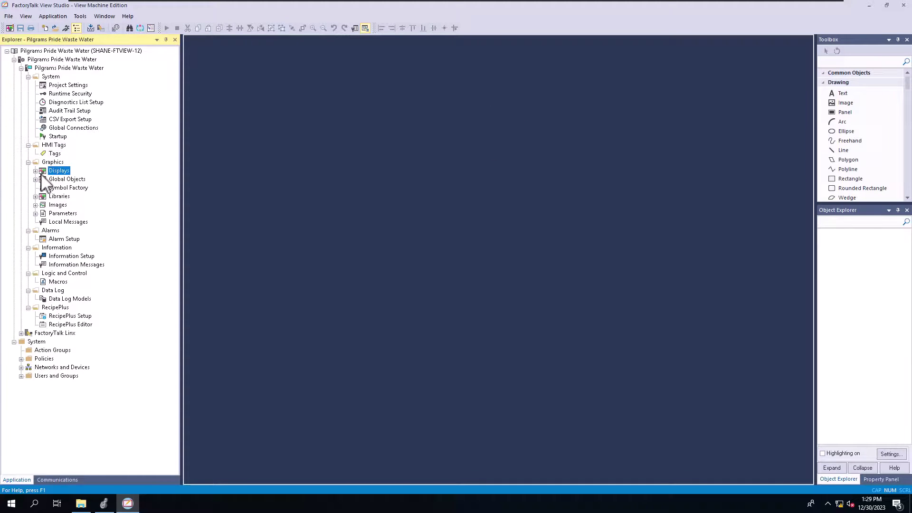
pyautogui.doubleClick(70, 222)
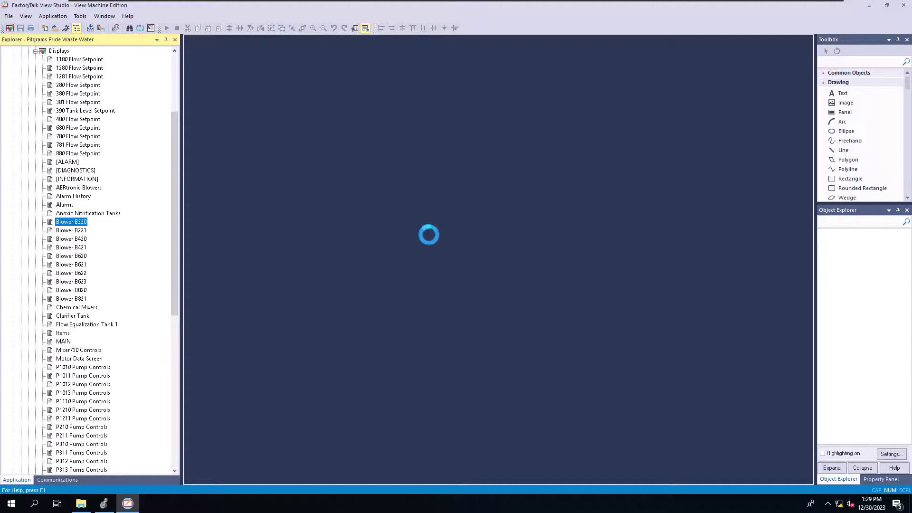
pyautogui.rightClick(269, 215)
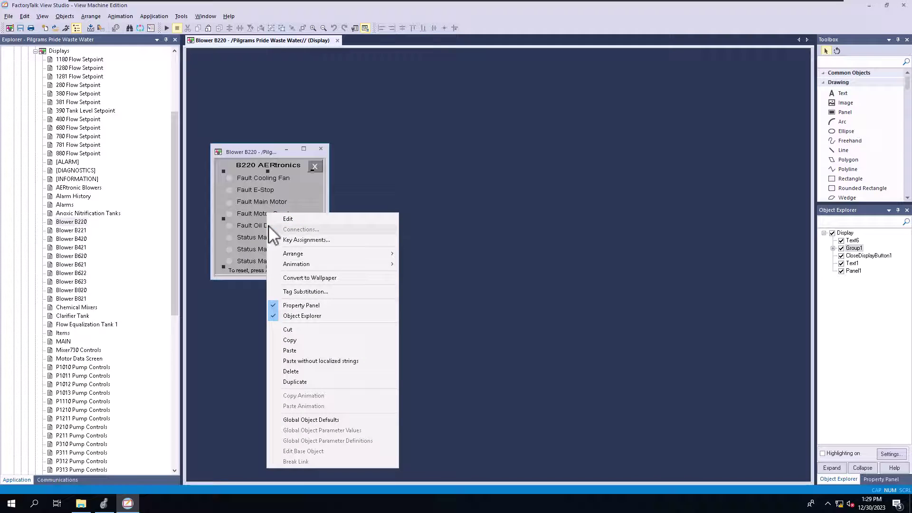
pyautogui.click(346, 293)
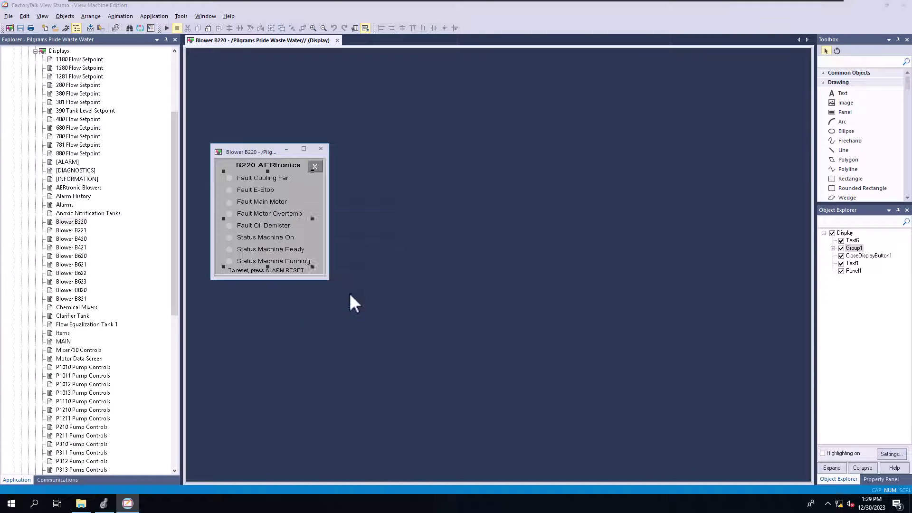
pyautogui.click(587, 257)
pyautogui.click(574, 287)
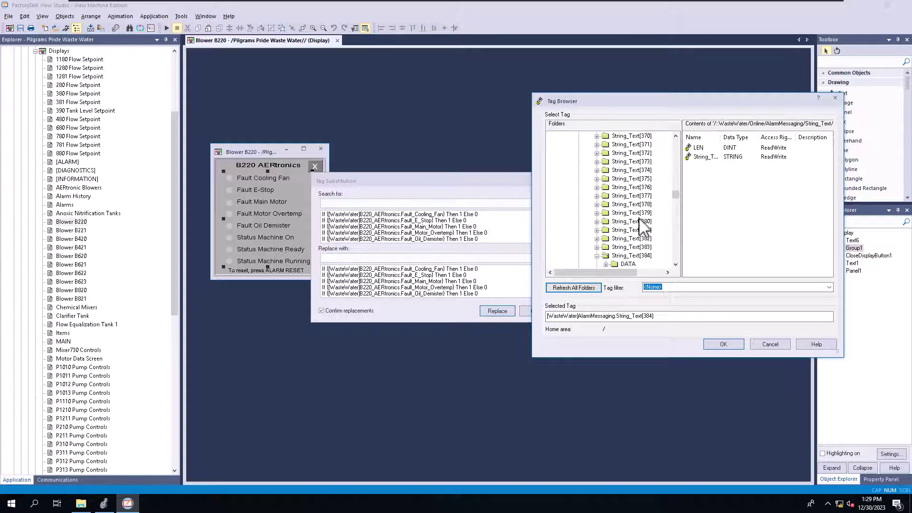
pyautogui.scroll(20, 629, 185)
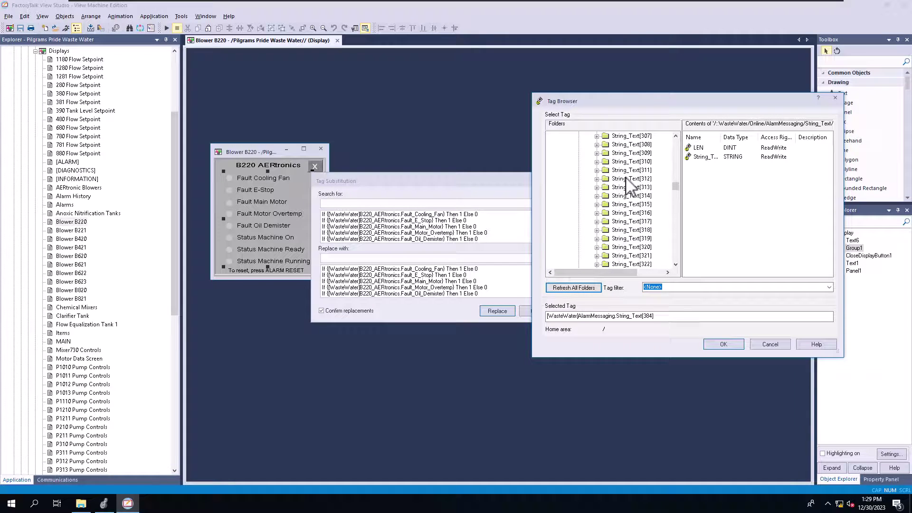
pyautogui.scroll(10, 622, 195)
pyautogui.moveTo(675, 177); pyautogui.dragTo(675, 137)
pyautogui.click(578, 196)
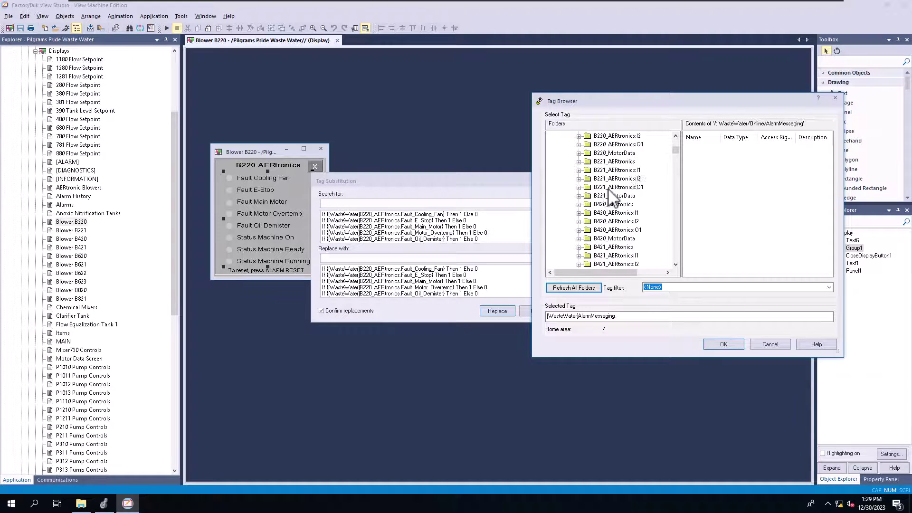
pyautogui.click(593, 170)
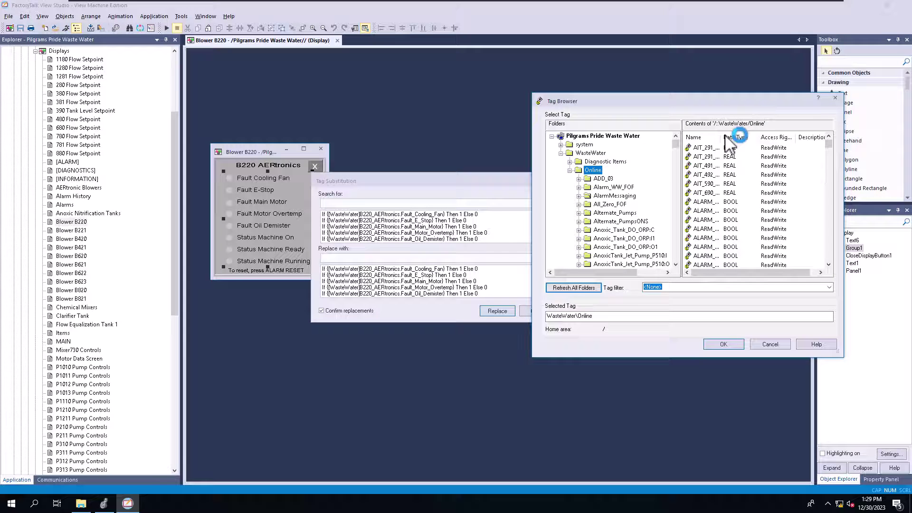
pyautogui.moveTo(720, 137); pyautogui.dragTo(740, 136)
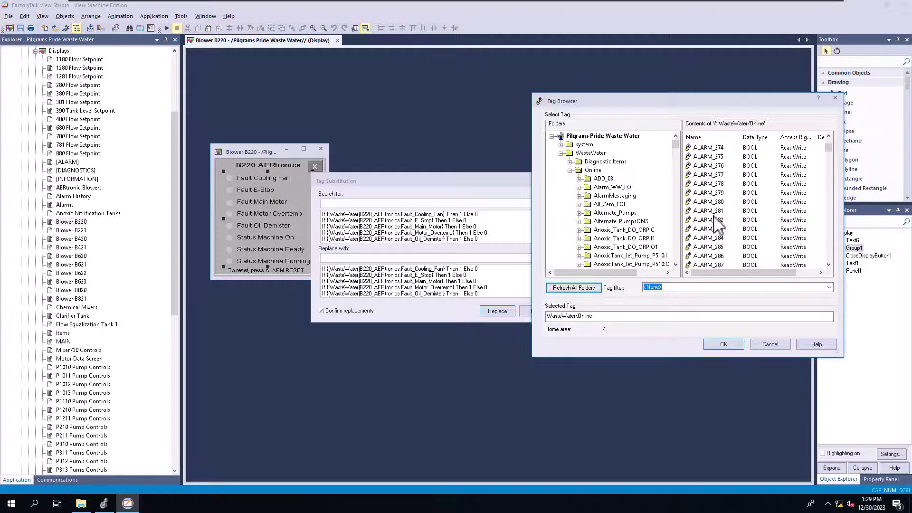
pyautogui.moveTo(828, 151); pyautogui.dragTo(827, 232)
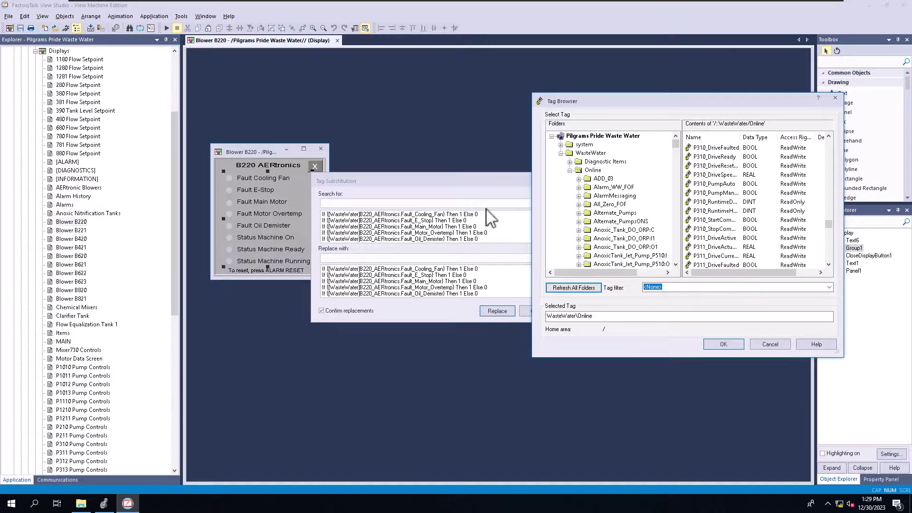
pyautogui.scroll(-1, 625, 214)
pyautogui.scroll(-15, 623, 207)
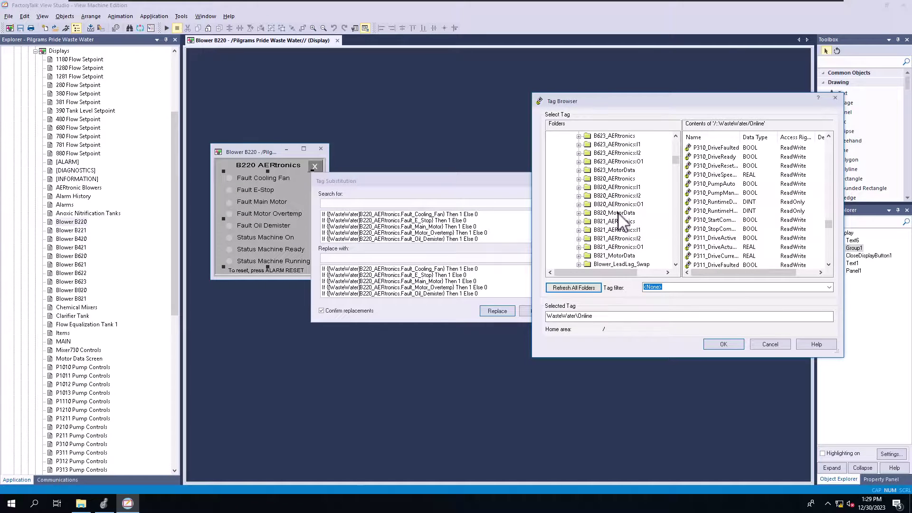
pyautogui.scroll(-8, 620, 219)
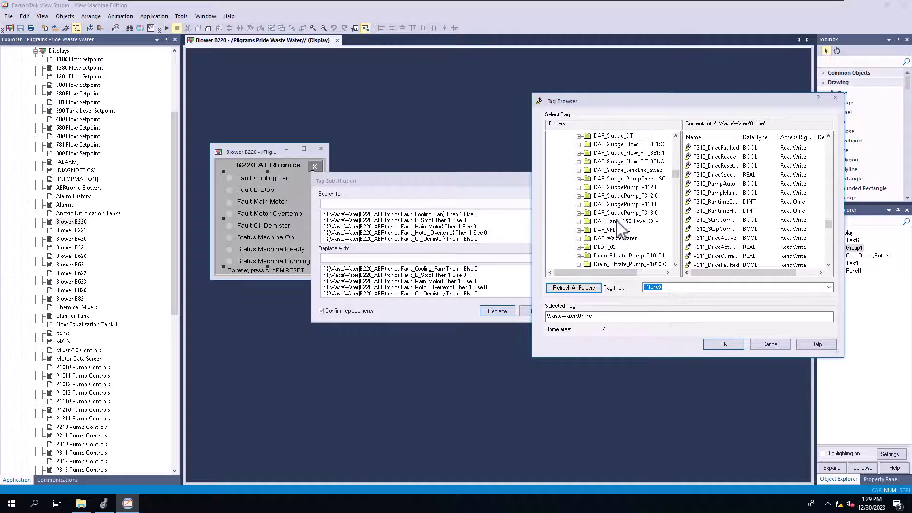
pyautogui.scroll(-10, 619, 227)
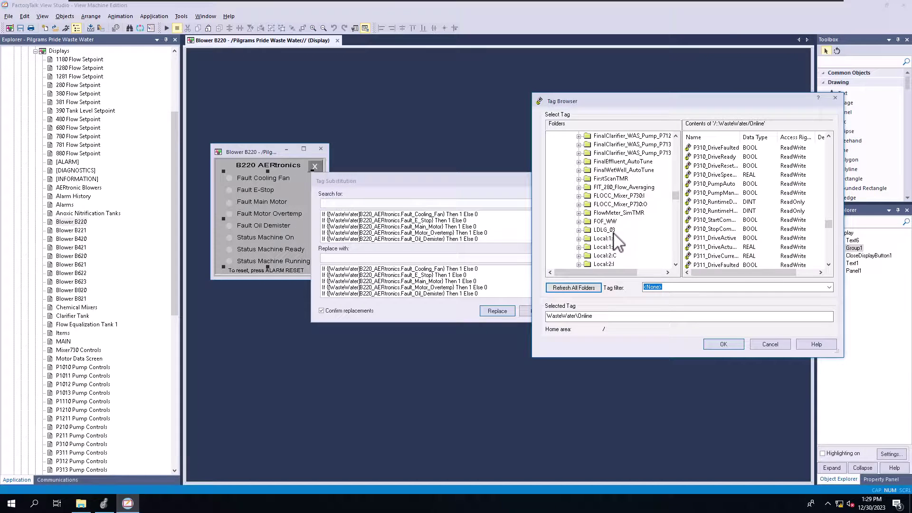
pyautogui.scroll(-2, 606, 257)
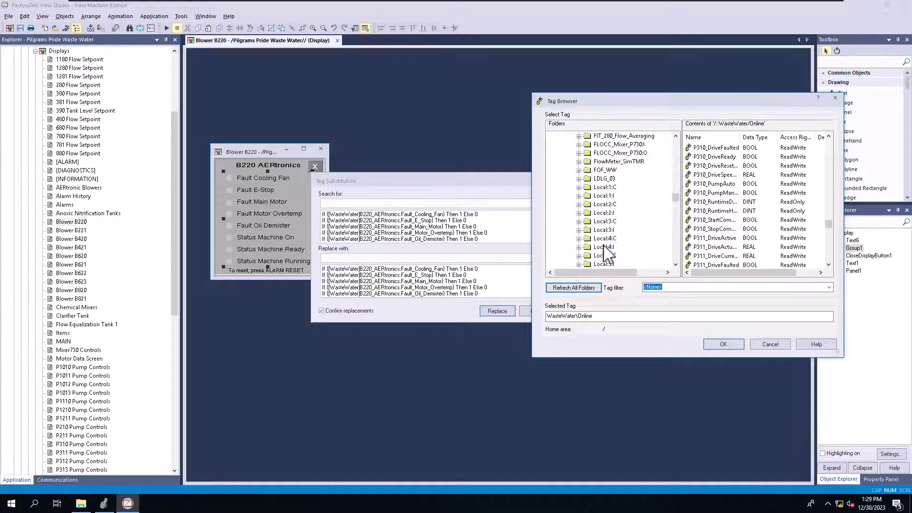
pyautogui.click(604, 195)
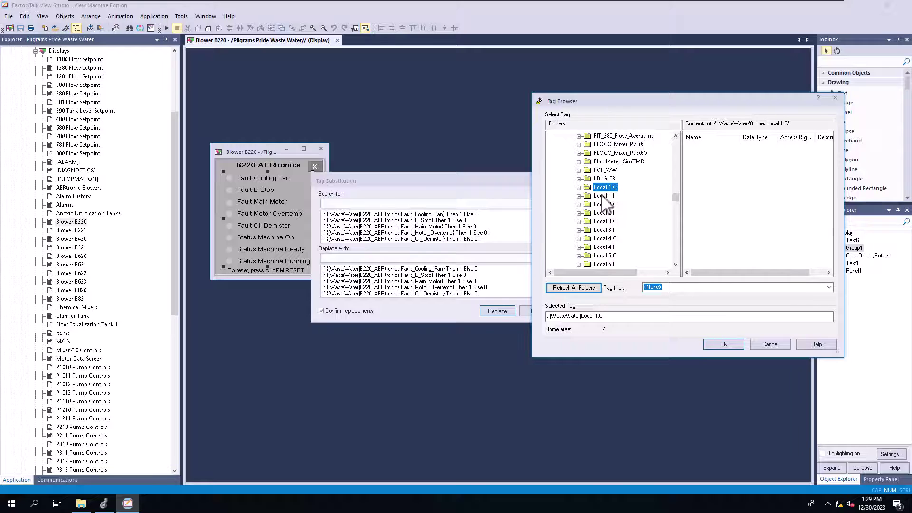
pyautogui.click(577, 195)
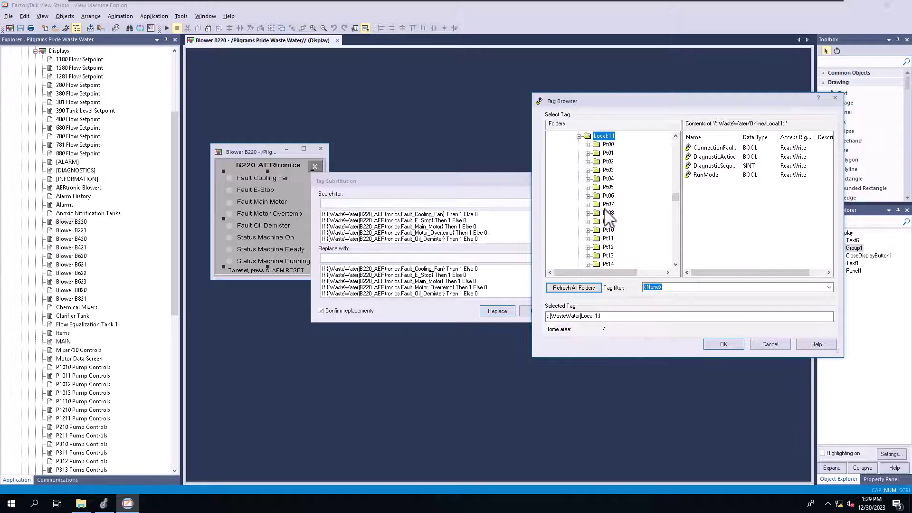
pyautogui.click(607, 170)
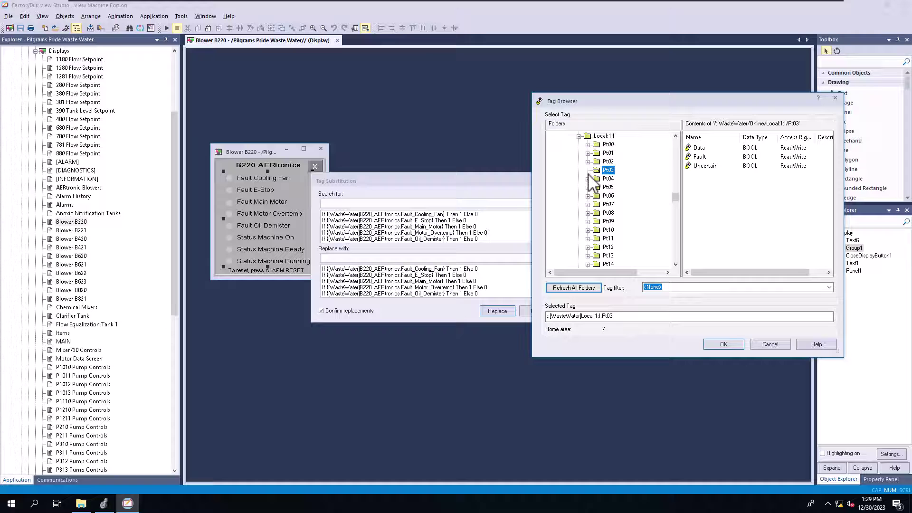
pyautogui.click(700, 149)
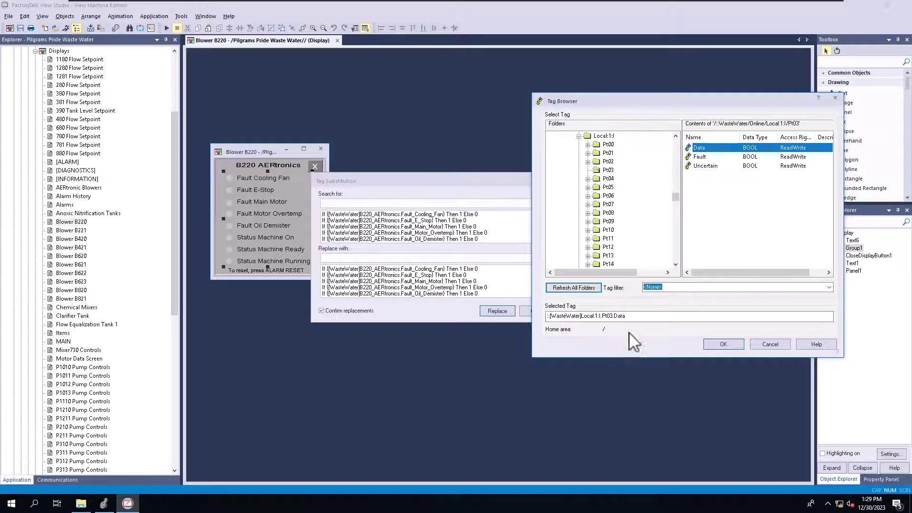
pyautogui.click(773, 345)
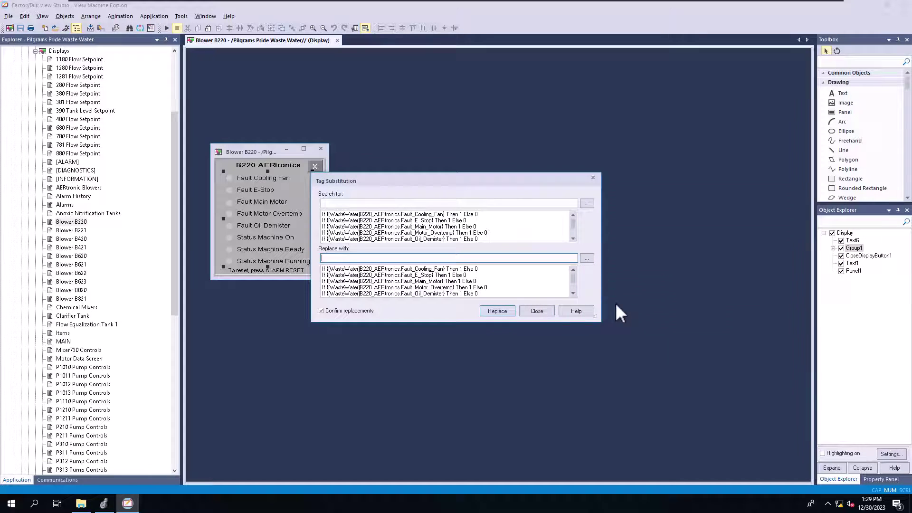
pyautogui.click(536, 311)
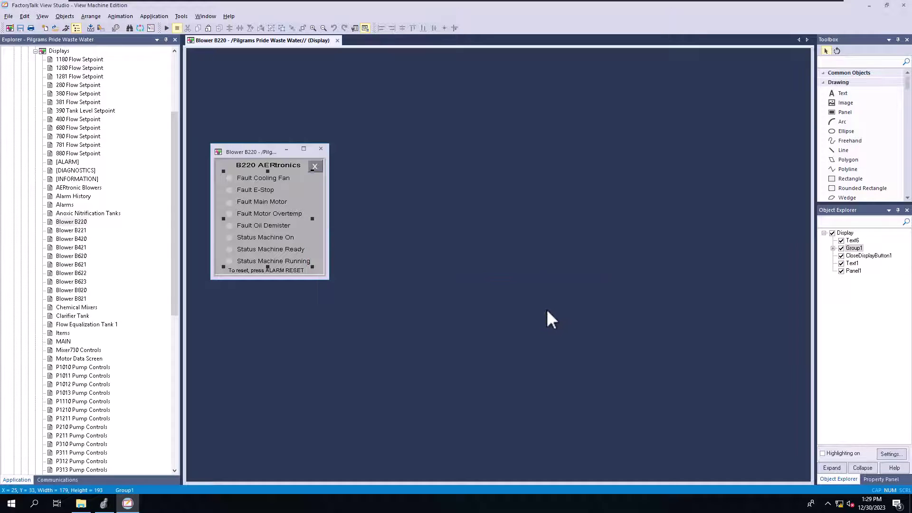
# - Close the Blower B220 display, scroll the Explorer to the top, and collapse the Displays folder
pyautogui.click(321, 149)
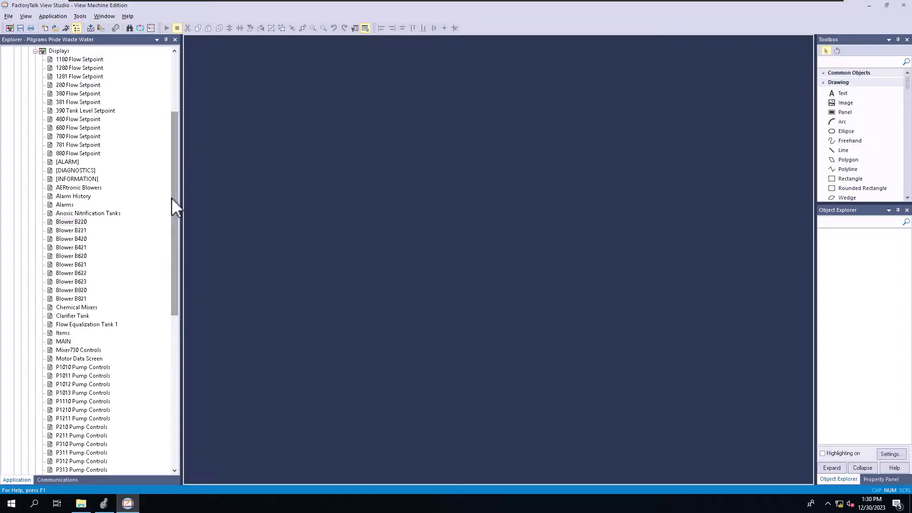
pyautogui.moveTo(172, 198); pyautogui.dragTo(173, 146)
pyautogui.doubleClick(43, 171)
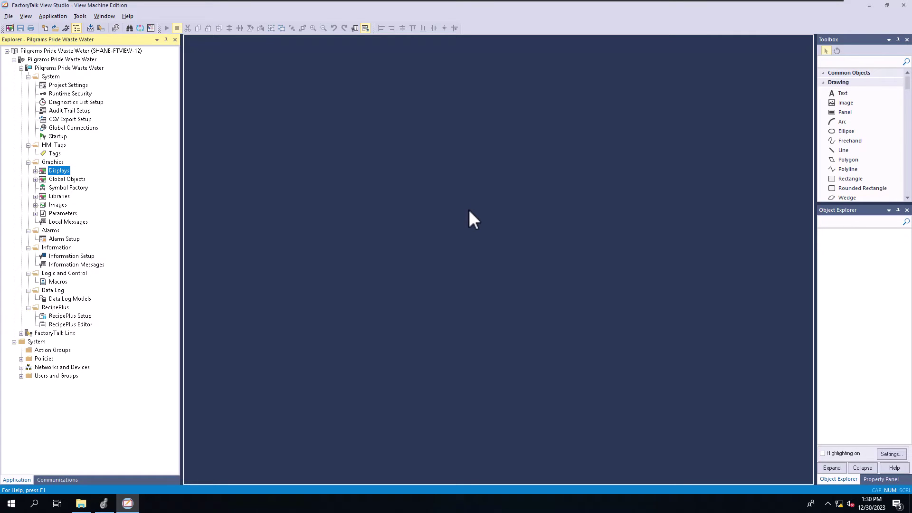
pyautogui.press('Num_Lock')
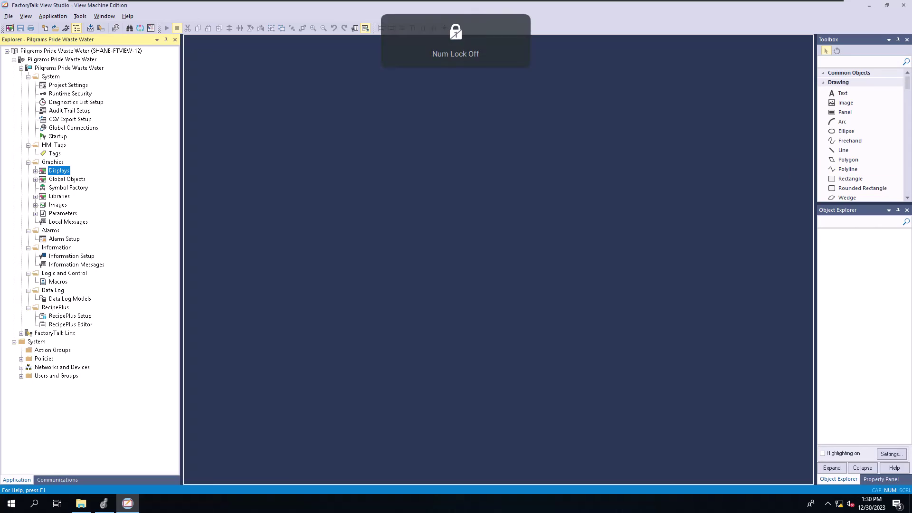